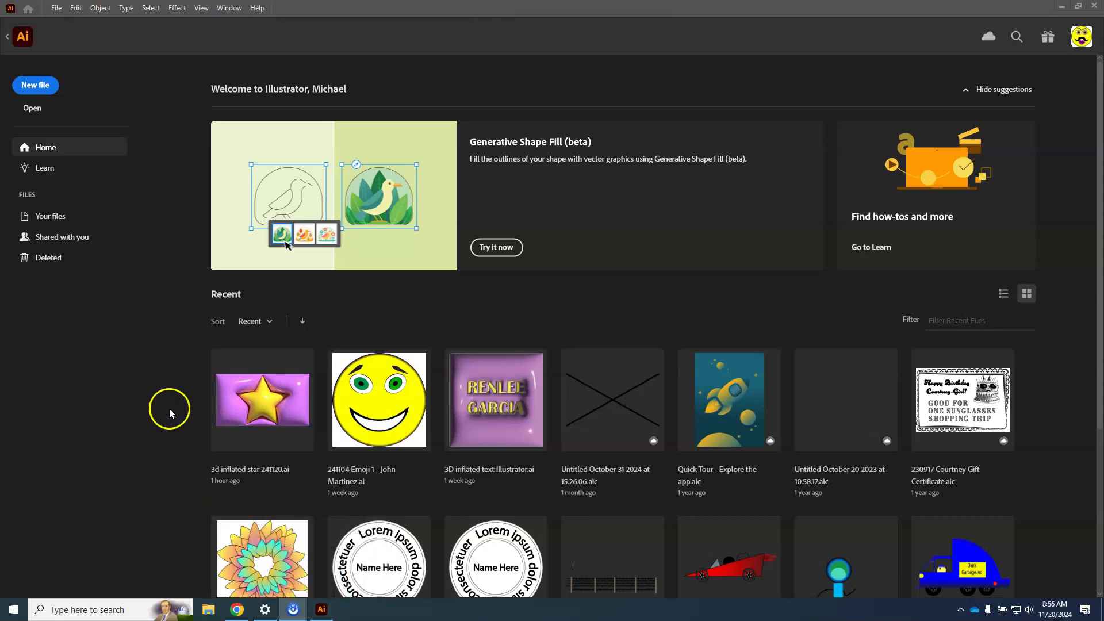
# Step: Create a new document from the Web-Large preset, 1920 x 1080 px
pyautogui.moveTo(320, 614)
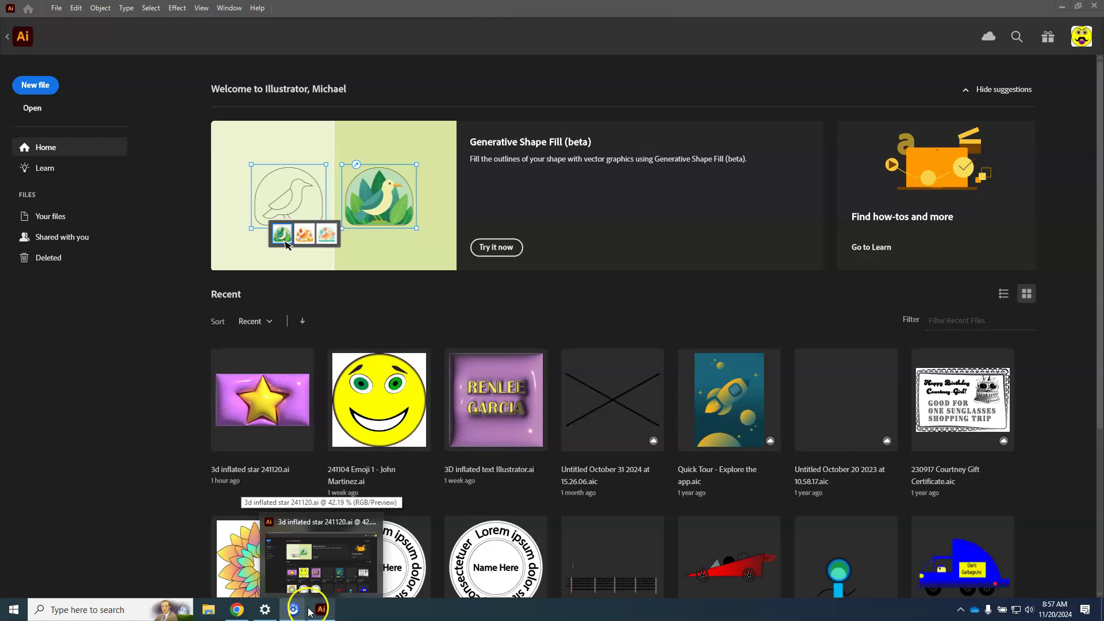
pyautogui.click(41, 85)
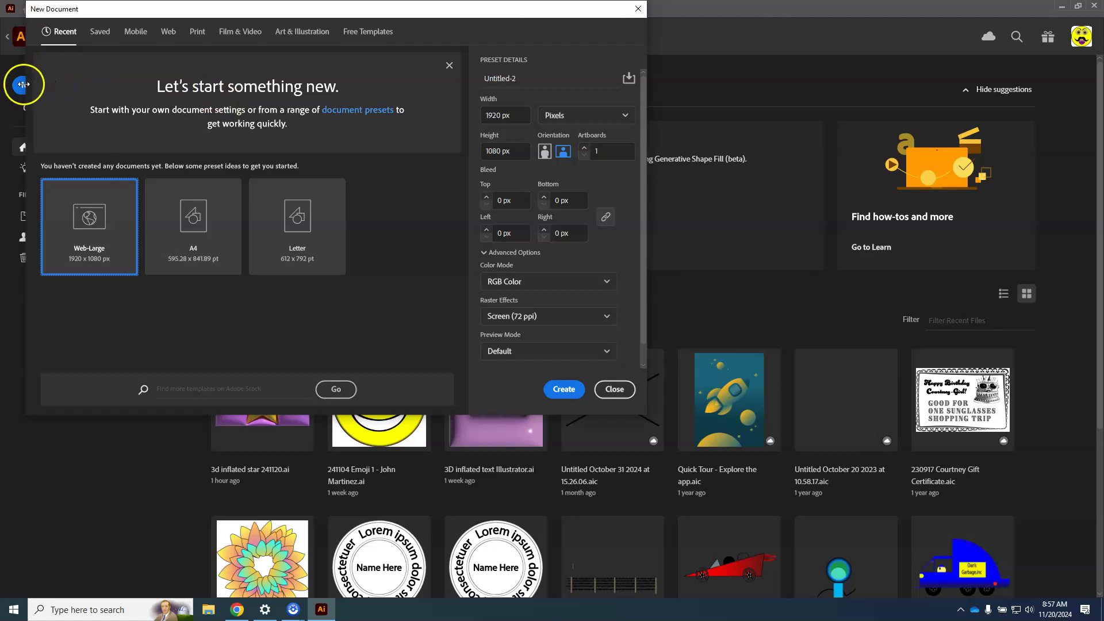
pyautogui.click(87, 237)
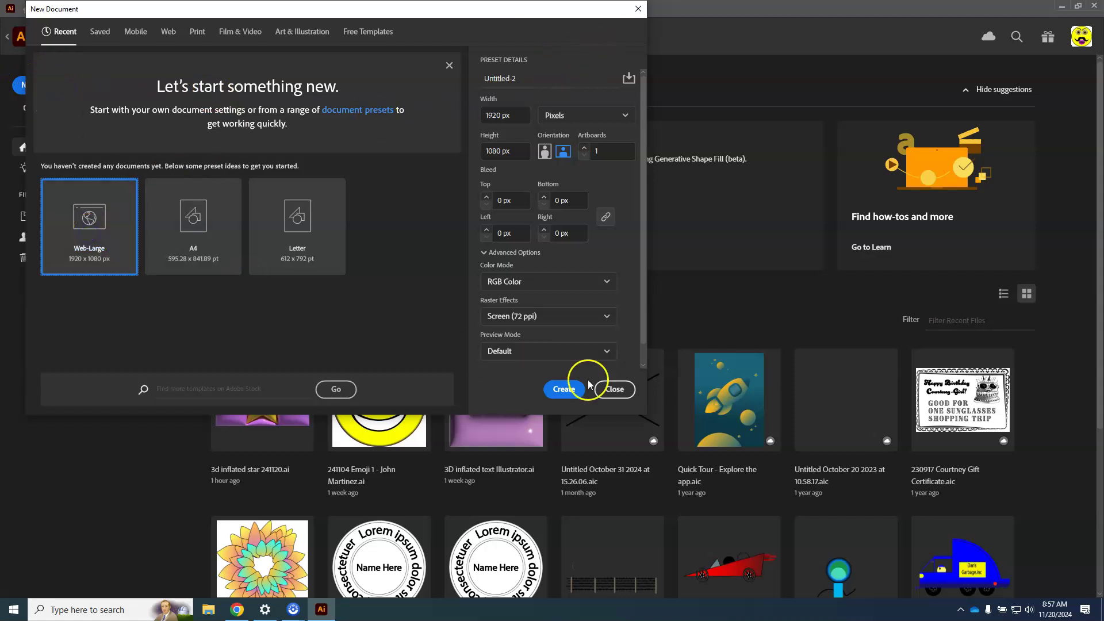
pyautogui.click(561, 390)
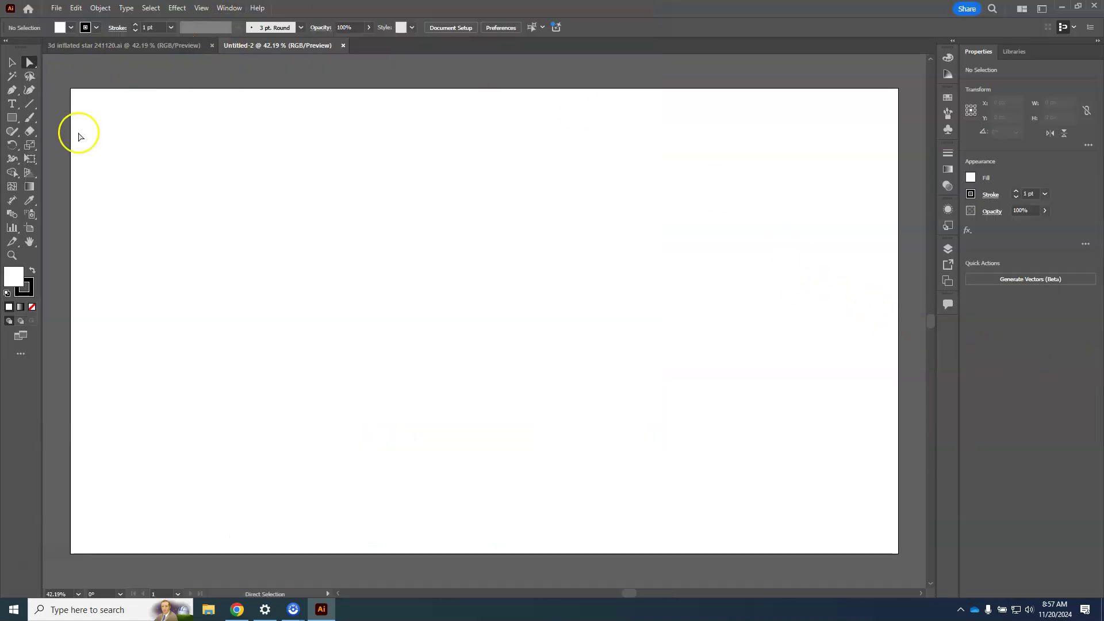
# Step: Set the stroke to none and draw a circle about 978 px in diameter from the artboard's centre
pyautogui.click(32, 307)
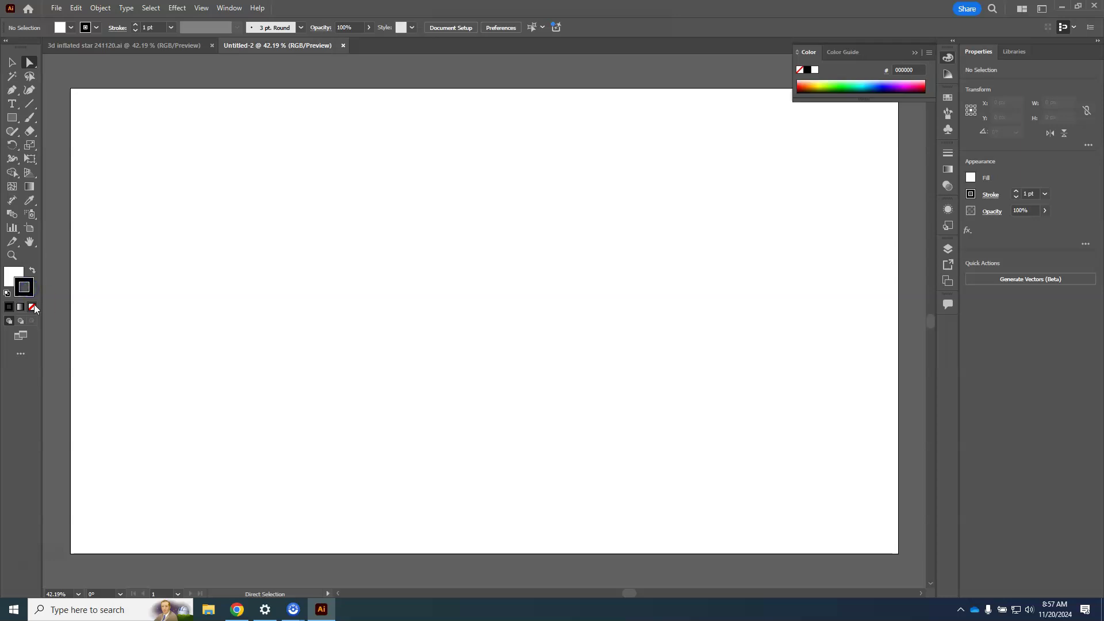
pyautogui.click(20, 125)
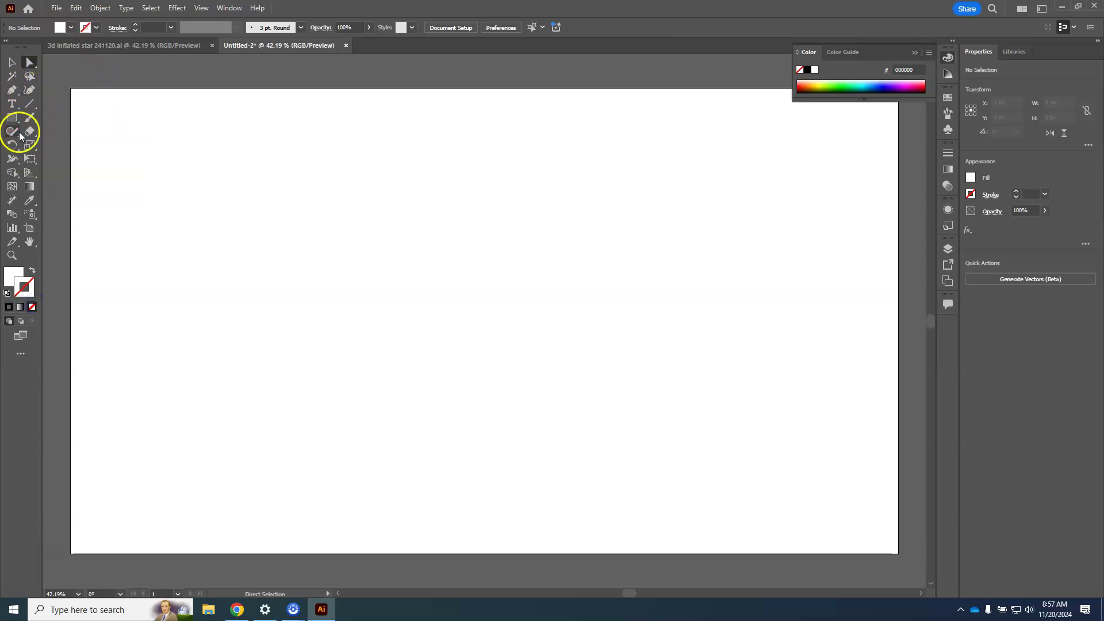
pyautogui.click(11, 117)
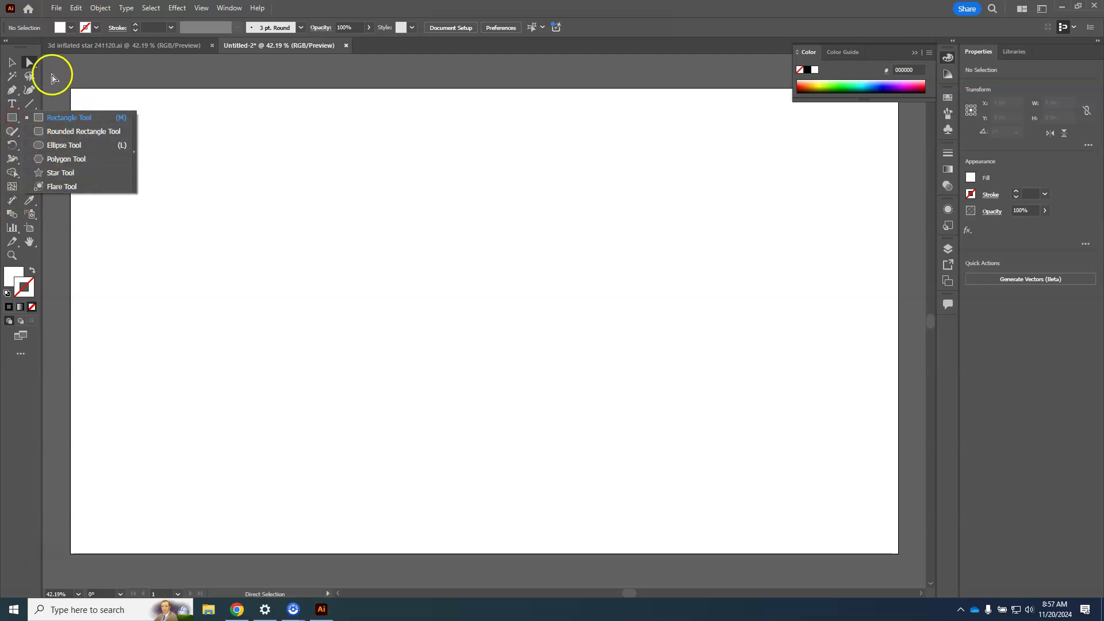
pyautogui.click(68, 145)
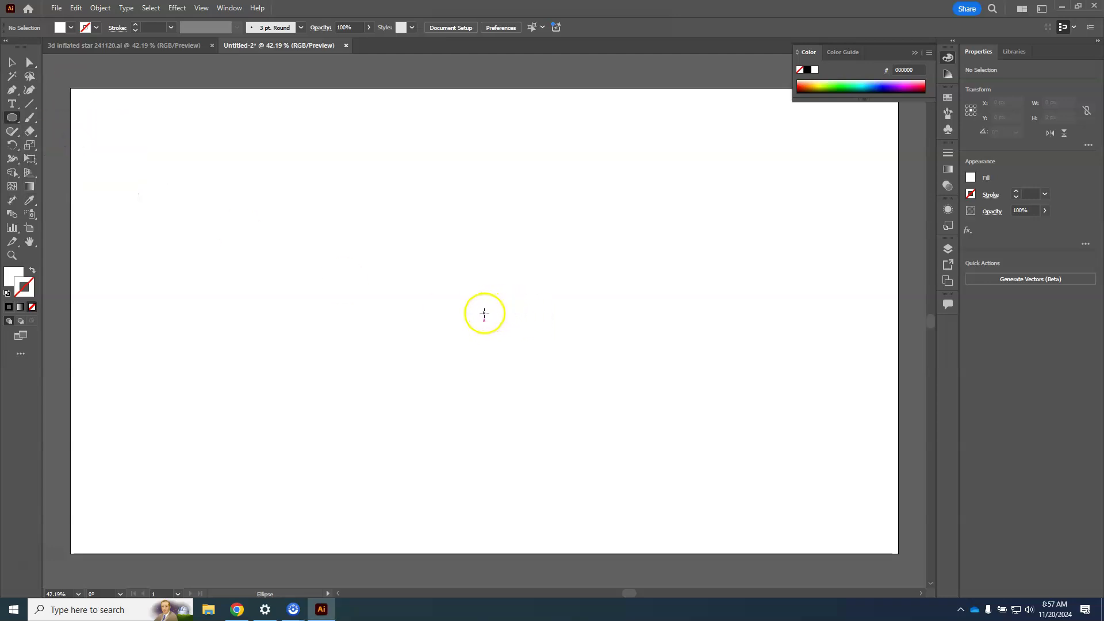
pyautogui.moveTo(484, 321)
pyautogui.mouseDown()
pyautogui.moveTo(529, 350)
pyautogui.moveTo(520, 362)
pyautogui.moveTo(504, 331)
pyautogui.moveTo(577, 485)
pyautogui.moveTo(626, 532)
pyautogui.mouseUp()
# Step: Fill the circle with yellow F4CE11 and deselect it
pyautogui.doubleClick(13, 278)
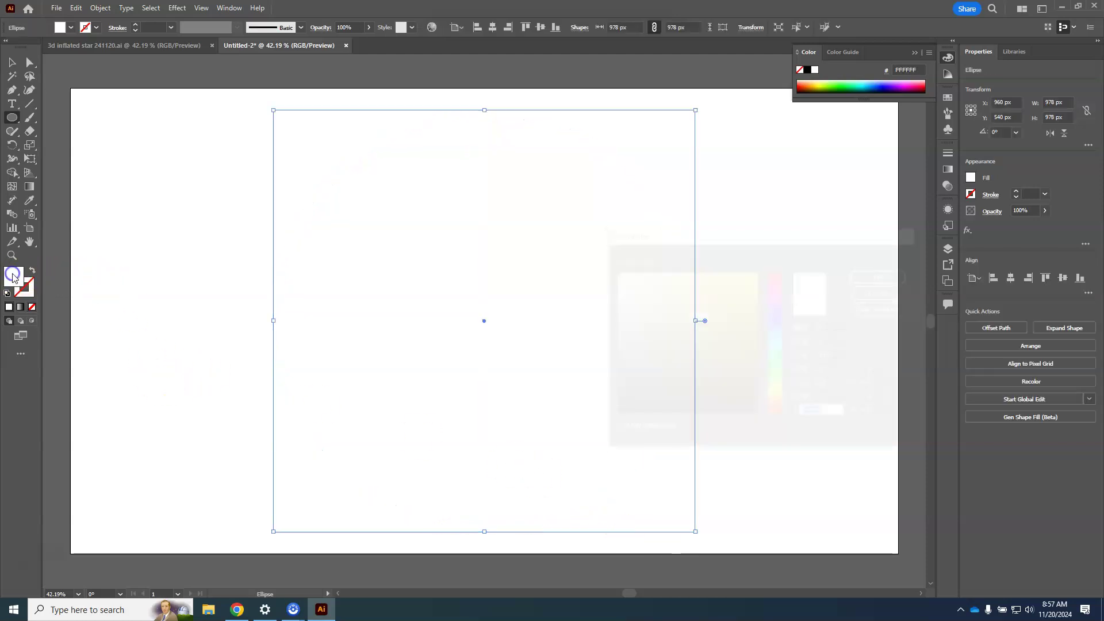
pyautogui.moveTo(659, 316); pyautogui.dragTo(738, 289)
pyautogui.moveTo(773, 387); pyautogui.dragTo(780, 401)
pyautogui.click(746, 279)
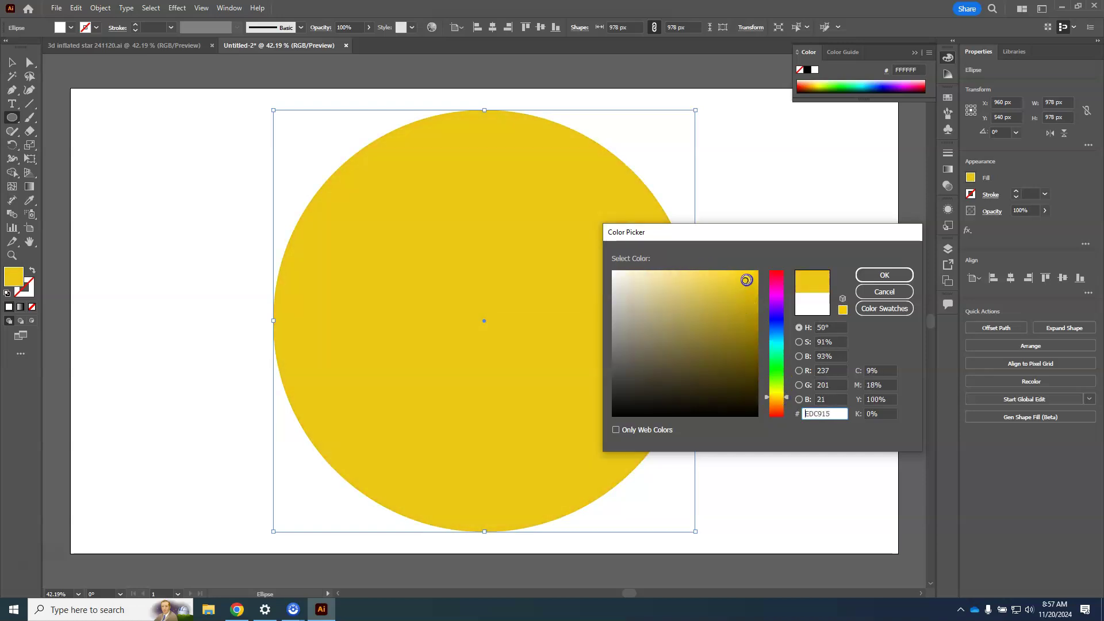
pyautogui.click(884, 275)
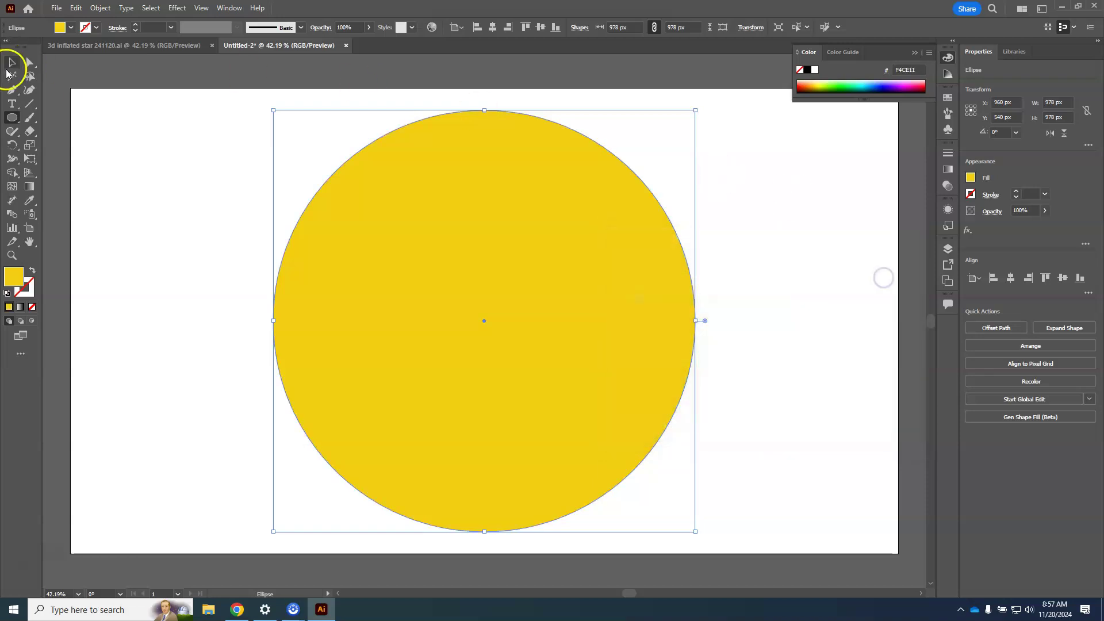
pyautogui.click(29, 62)
pyautogui.click(102, 127)
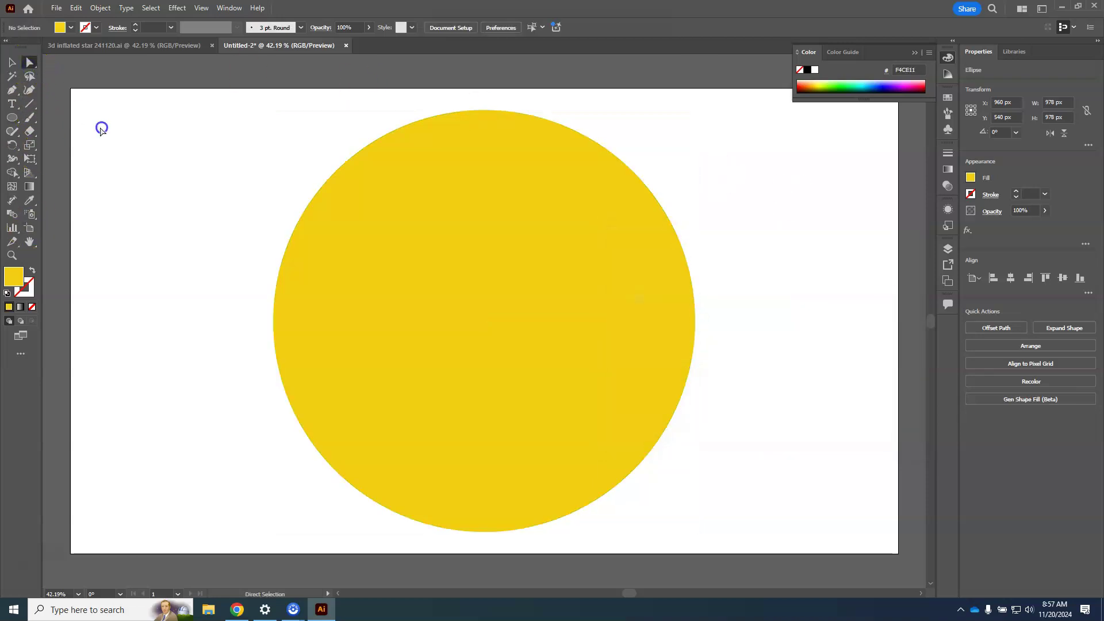
# Step: Draw an upright five-pointed star about 306 px wide in the empty area at the upper left of the circle
pyautogui.rightClick(21, 119)
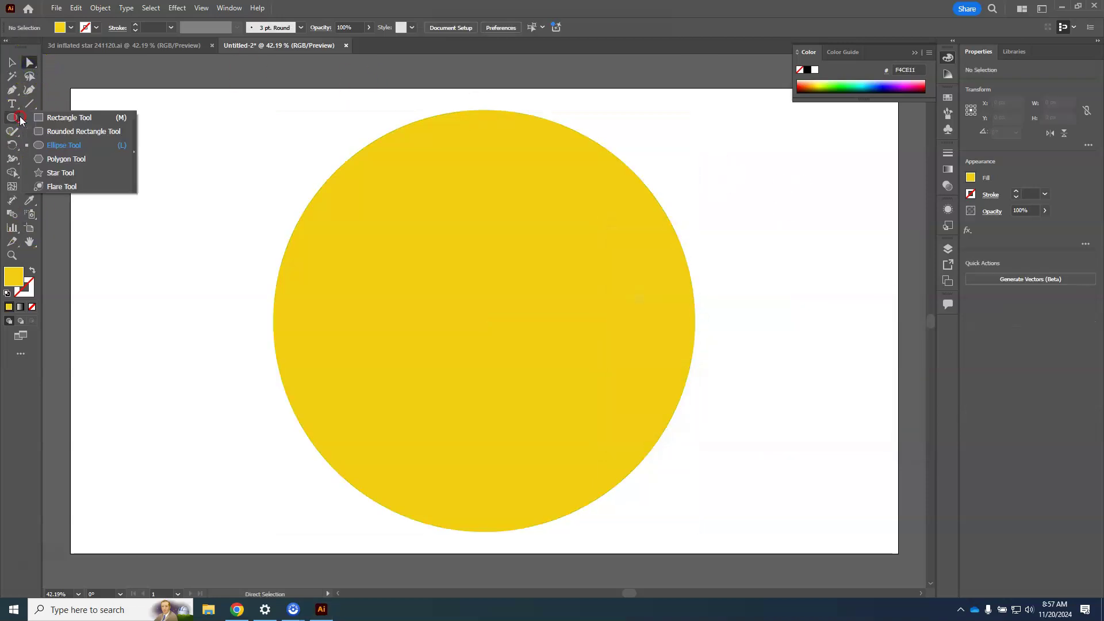
pyautogui.click(62, 173)
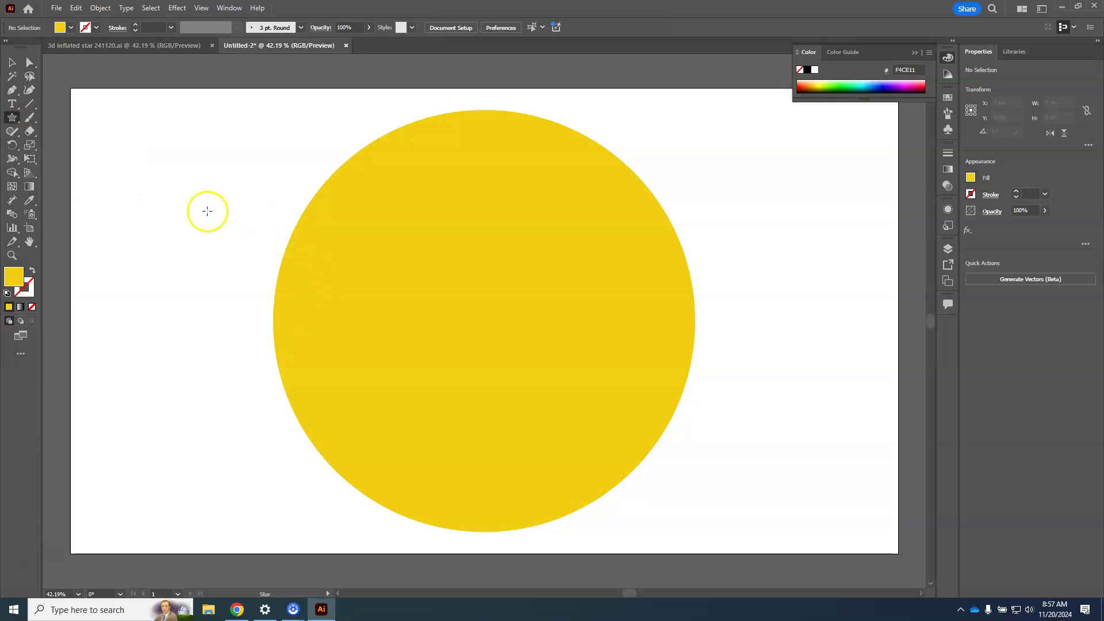
pyautogui.moveTo(181, 204)
pyautogui.mouseDown()
pyautogui.moveTo(247, 292)
pyautogui.moveTo(219, 256)
pyautogui.mouseUp()
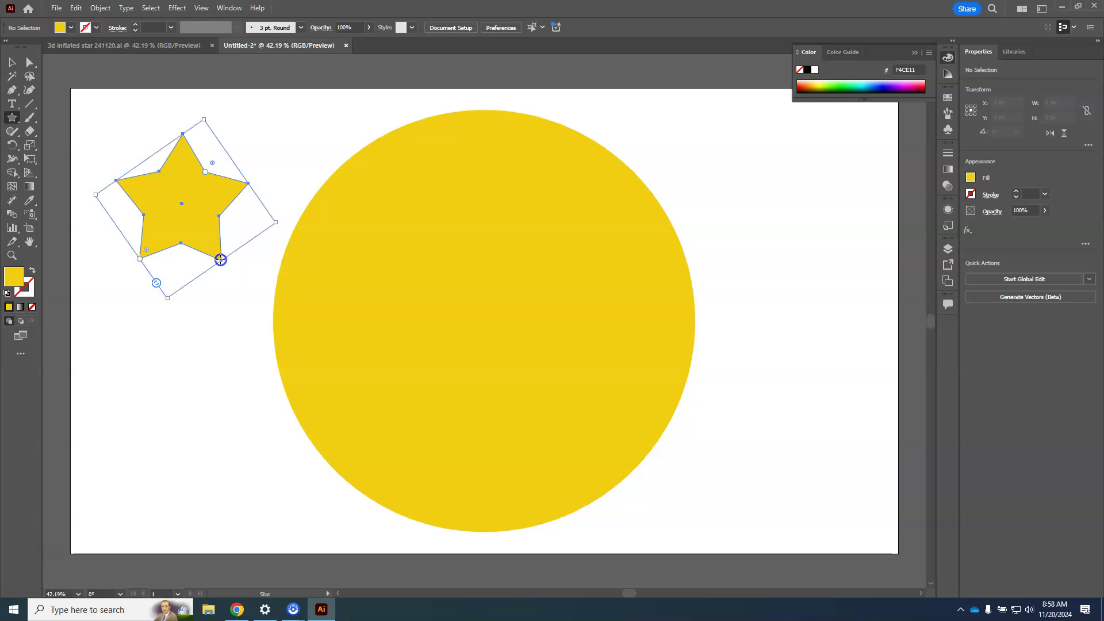
# Step: Fill the star with red BF0000
pyautogui.doubleClick(15, 278)
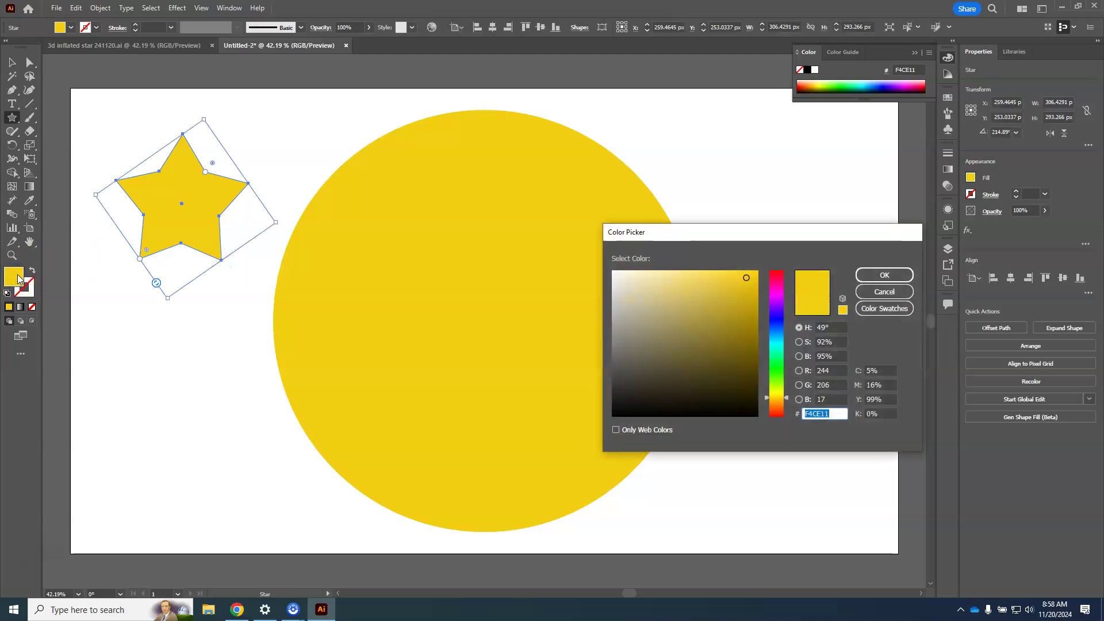
pyautogui.moveTo(697, 368); pyautogui.dragTo(758, 329)
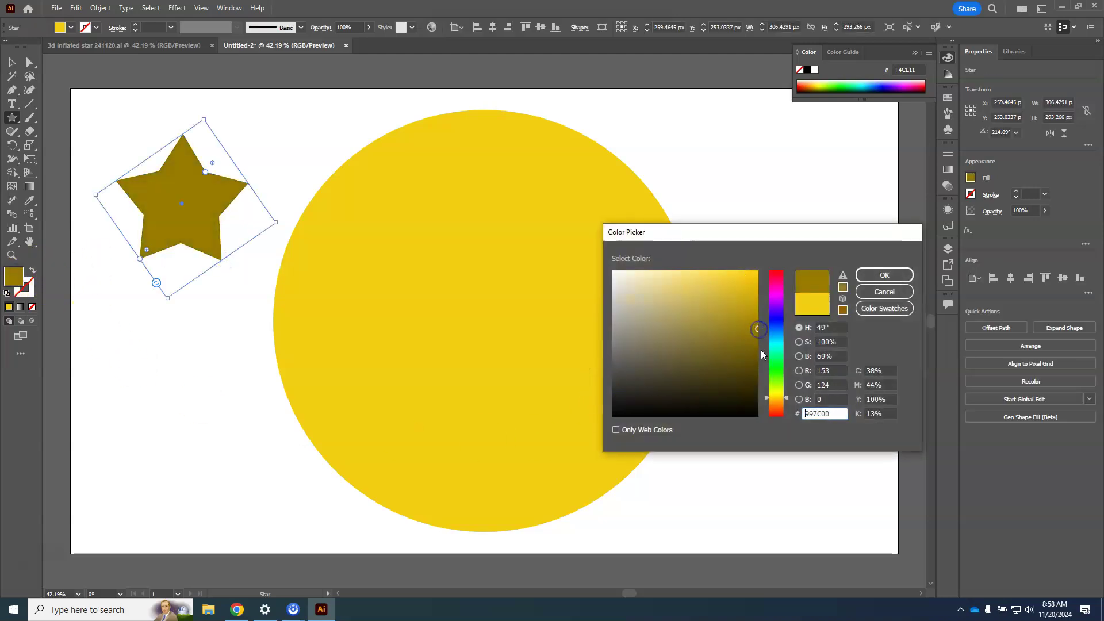
pyautogui.click(774, 366)
pyautogui.moveTo(774, 372)
pyautogui.mouseDown()
pyautogui.moveTo(779, 290)
pyautogui.moveTo(774, 419)
pyautogui.mouseUp()
pyautogui.click(747, 282)
pyautogui.moveTo(747, 283); pyautogui.dragTo(754, 299)
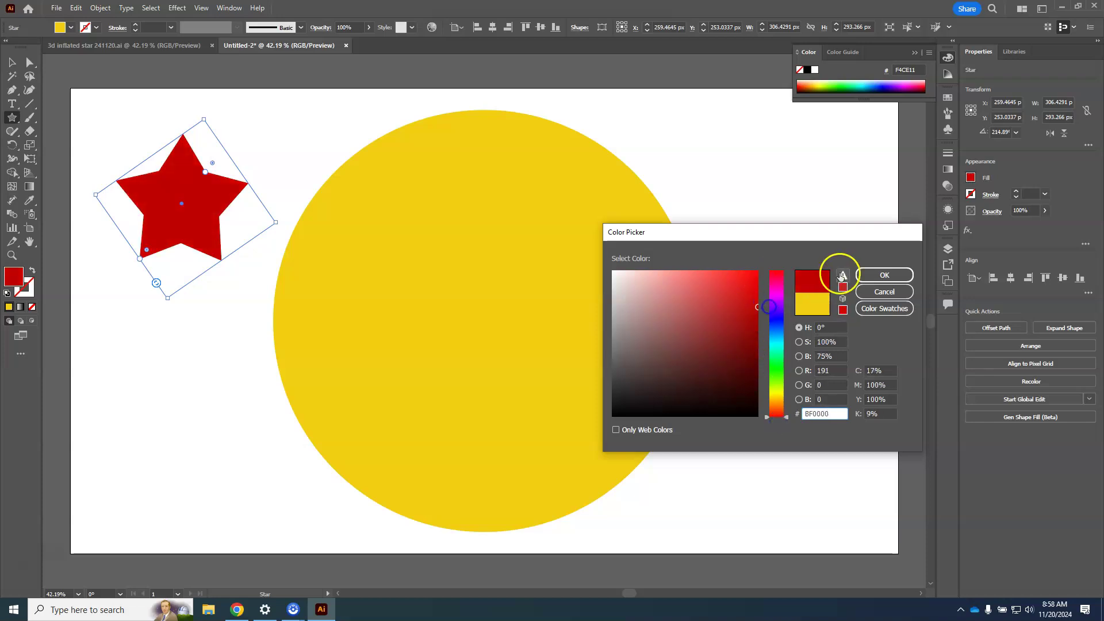
pyautogui.click(891, 274)
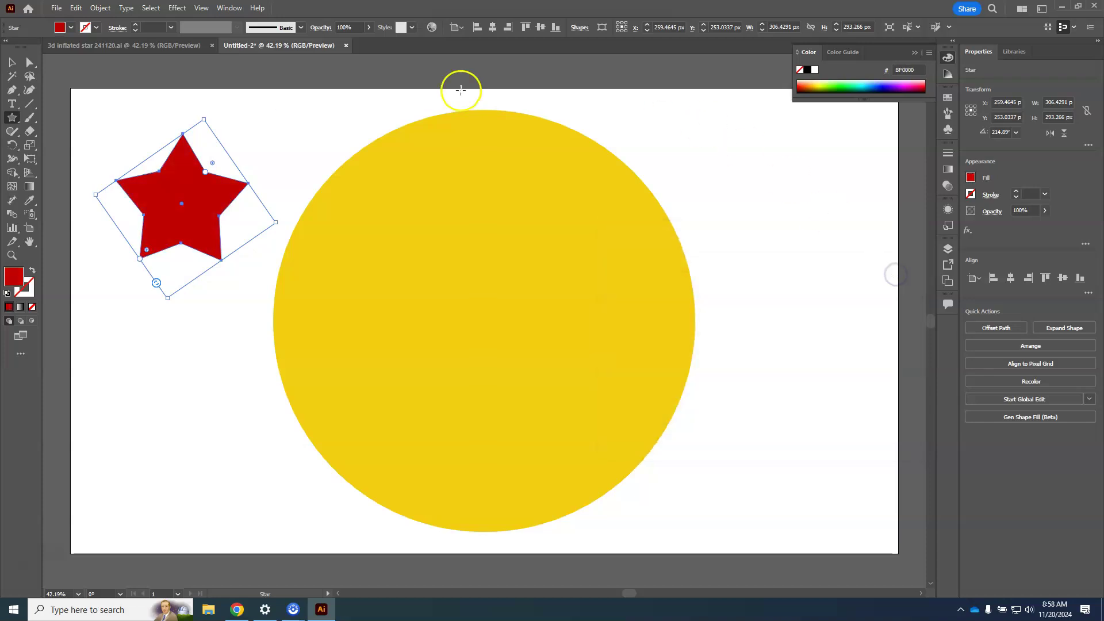
# Step: Move the red star onto the face as the left eye and place a pasted copy as the right eye
pyautogui.click(30, 62)
pyautogui.moveTo(204, 209); pyautogui.dragTo(390, 266)
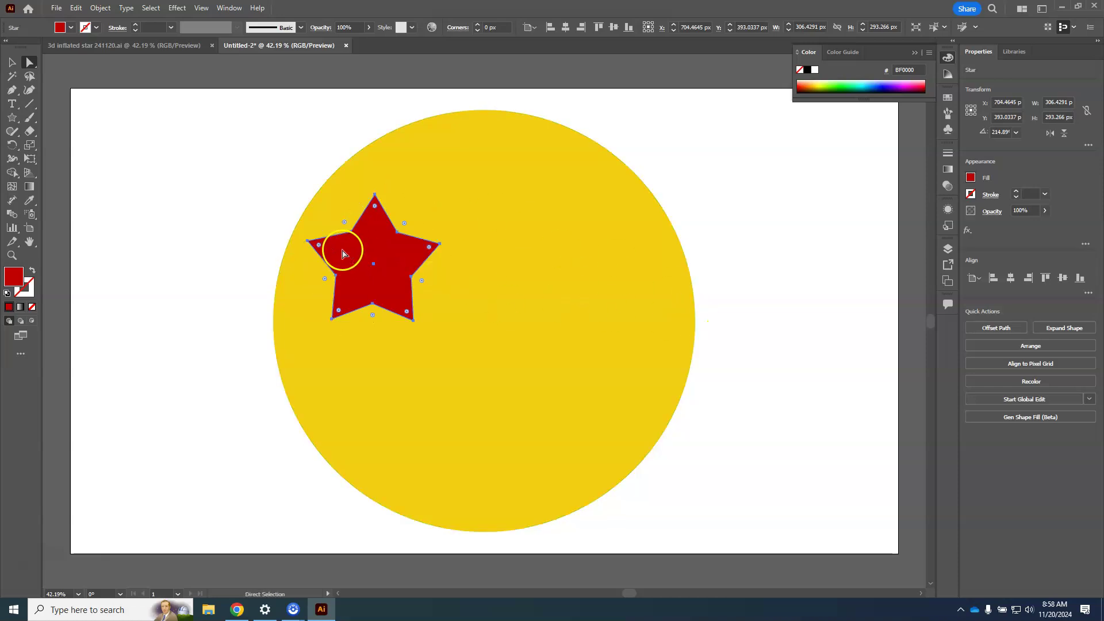
pyautogui.hotkey('ctrl', 'v')
pyautogui.moveTo(483, 325); pyautogui.dragTo(588, 283)
pyautogui.click(738, 181)
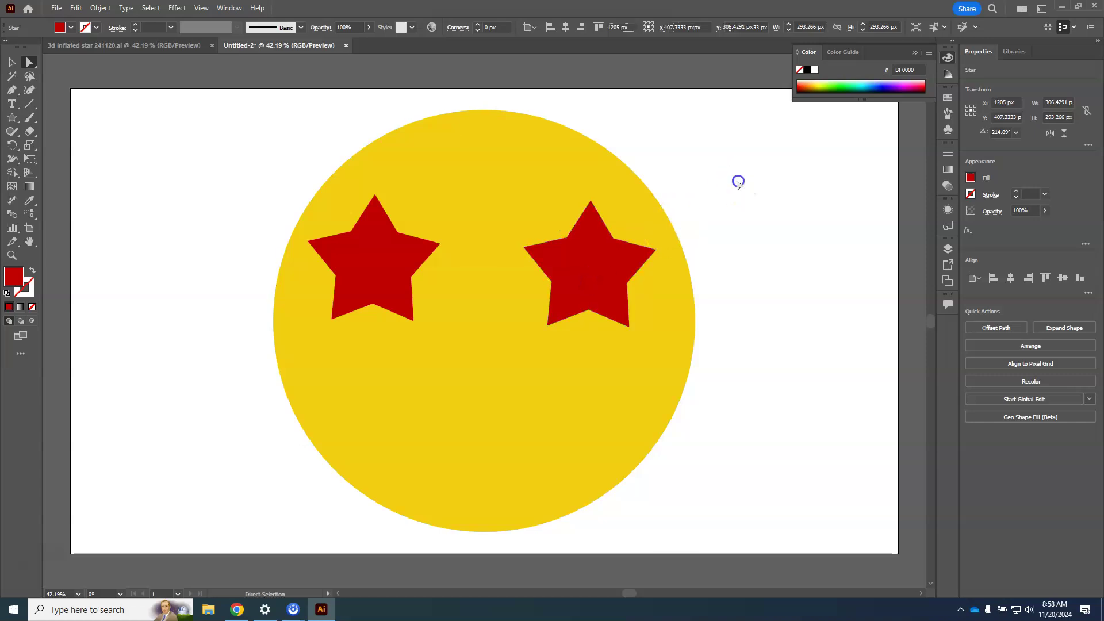
# Step: Draw an upright ellipse about 163 x 218 px and move it to the lower centre of the face as the mouth
pyautogui.click(10, 122)
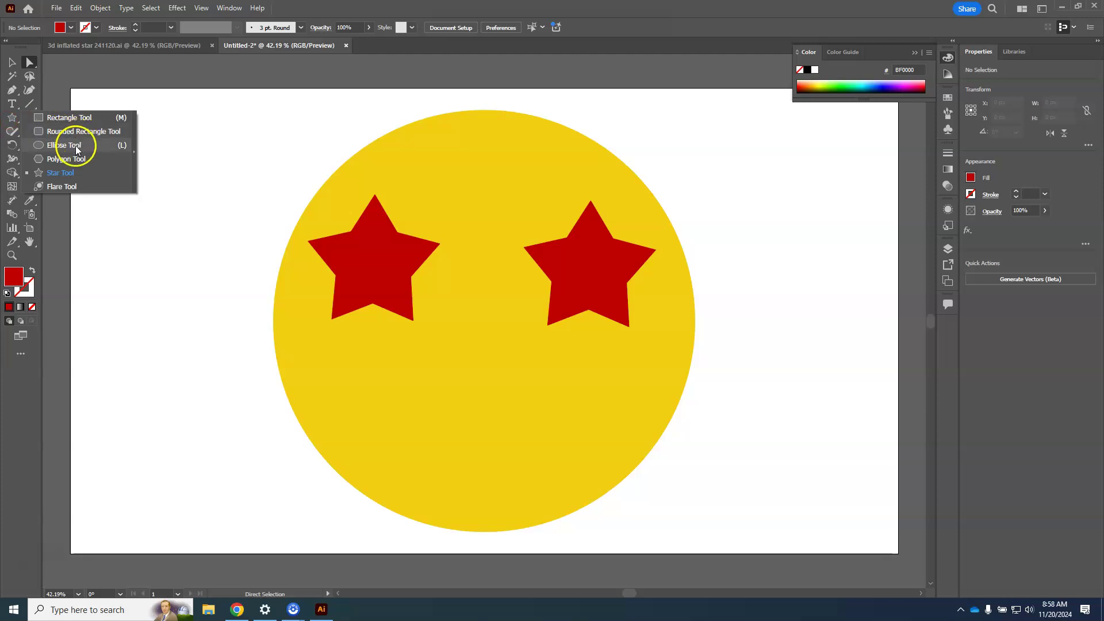
pyautogui.click(77, 147)
pyautogui.moveTo(168, 176)
pyautogui.mouseDown()
pyautogui.moveTo(168, 217)
pyautogui.moveTo(198, 254)
pyautogui.moveTo(241, 260)
pyautogui.moveTo(240, 270)
pyautogui.mouseUp()
pyautogui.click(30, 63)
pyautogui.click(196, 231)
pyautogui.moveTo(196, 231); pyautogui.dragTo(476, 429)
# Step: Fill the mouth ellipse with dark red 6B0909 and deselect it
pyautogui.doubleClick(15, 279)
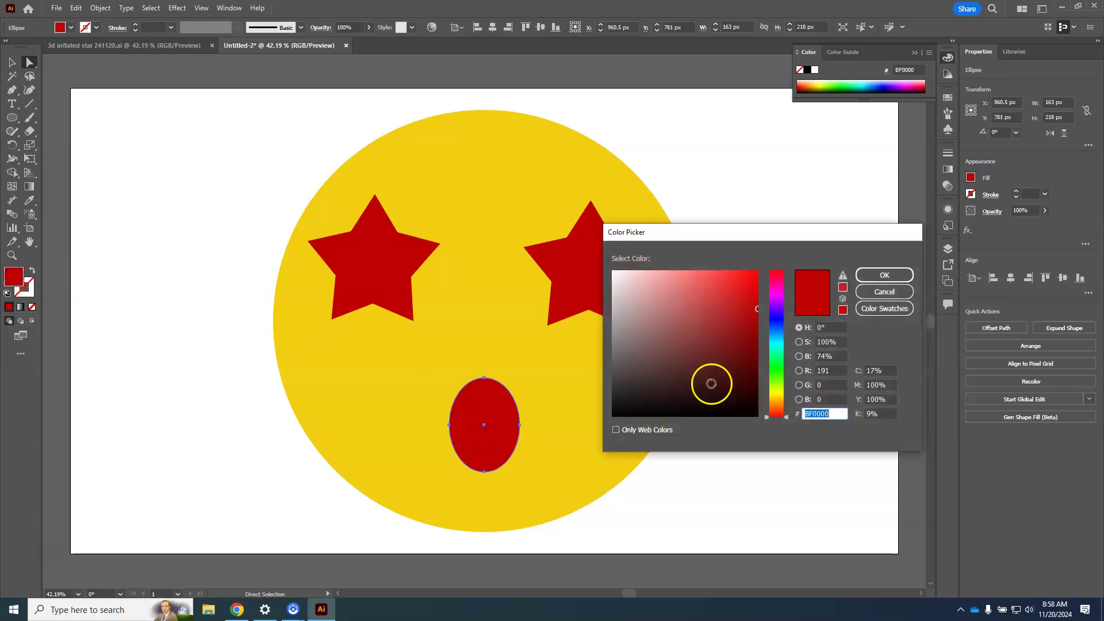
pyautogui.click(748, 344)
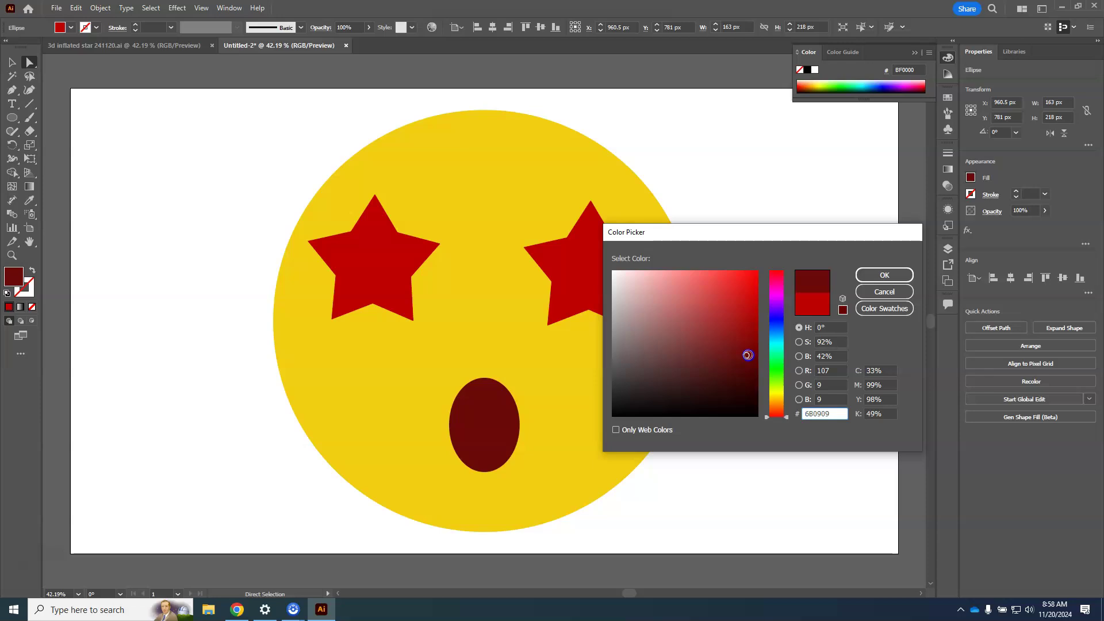
pyautogui.click(881, 276)
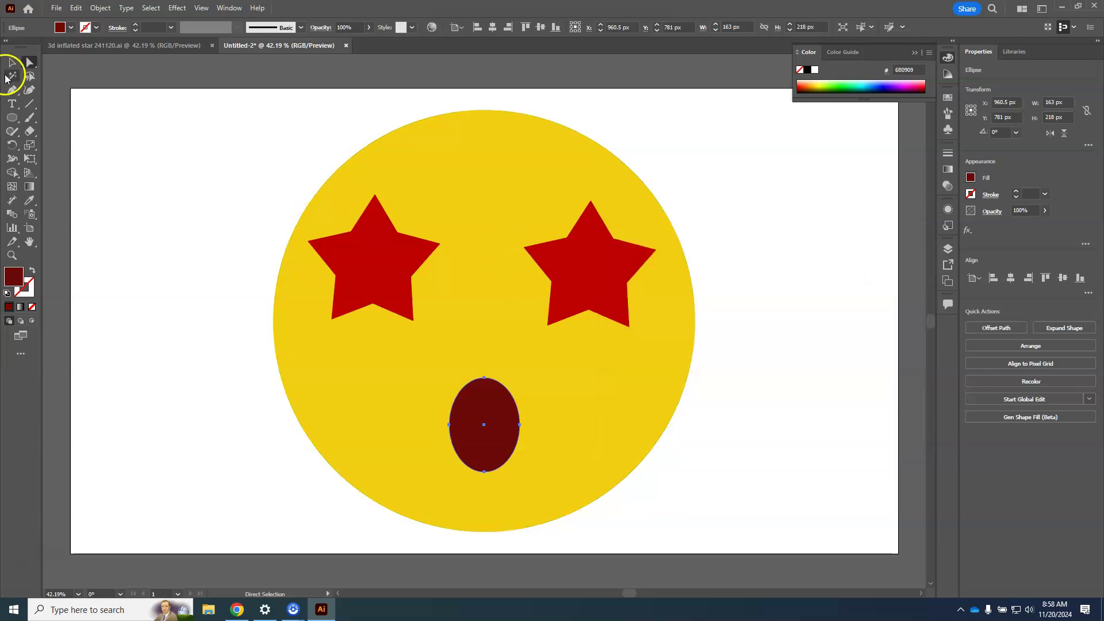
pyautogui.click(206, 180)
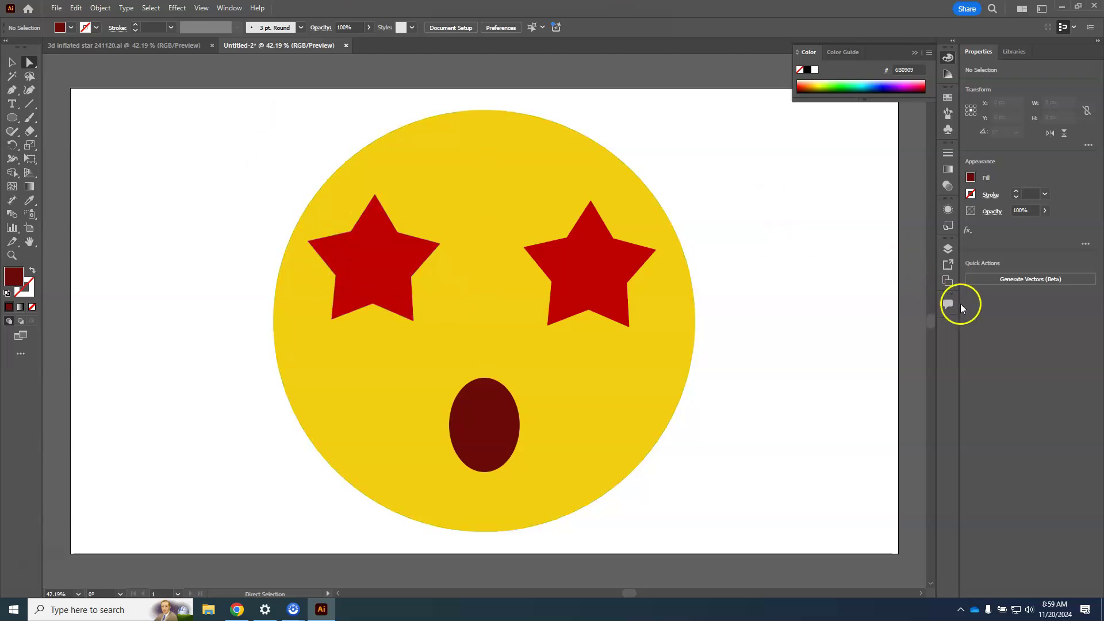
pyautogui.click(952, 250)
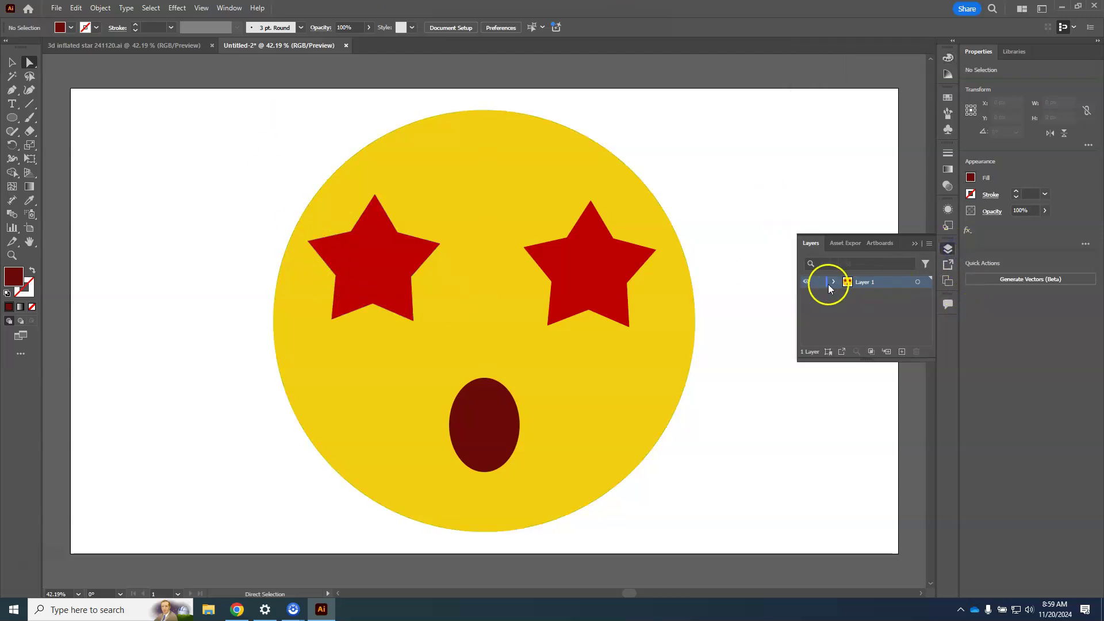
pyautogui.click(948, 248)
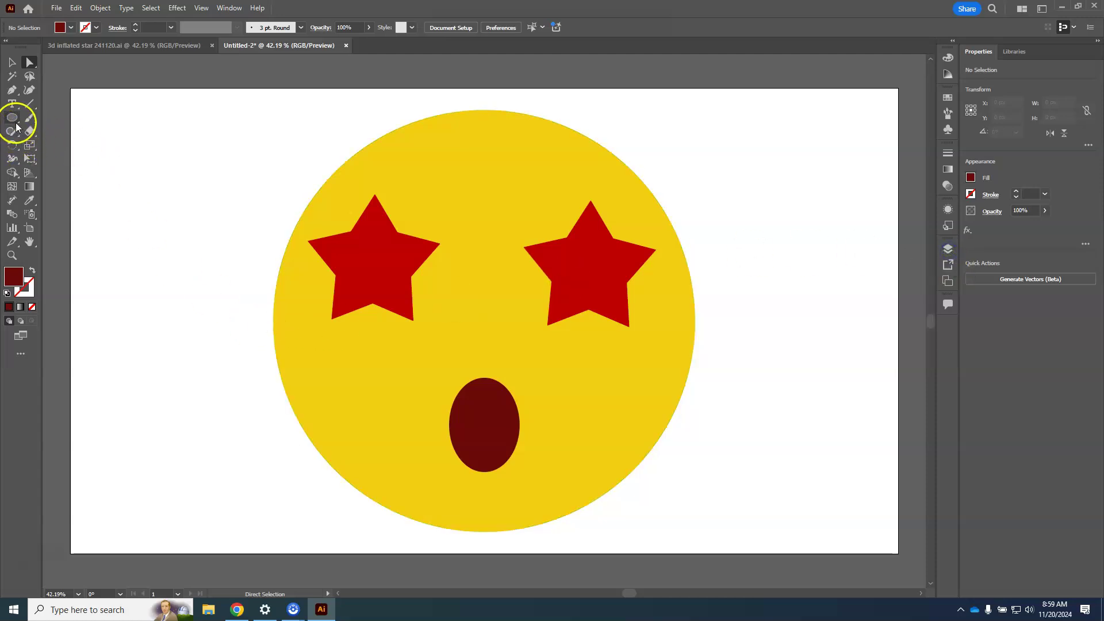
# Step: Draw a 1920 x 1080 px rectangle covering the whole artboard
pyautogui.moveTo(12, 118); pyautogui.dragTo(43, 126)
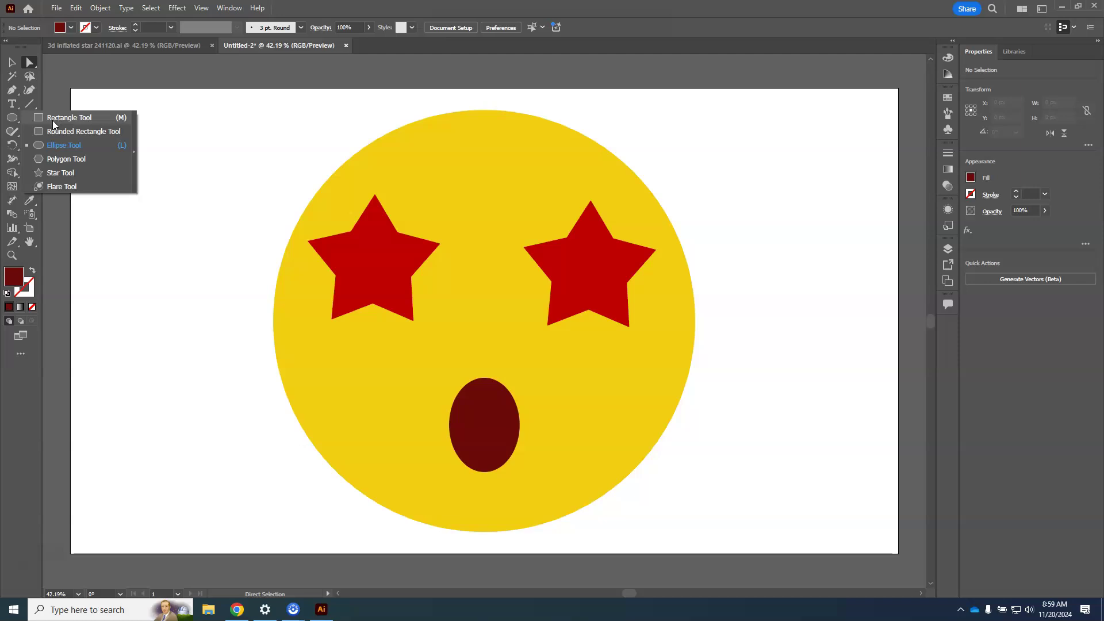
pyautogui.click(53, 120)
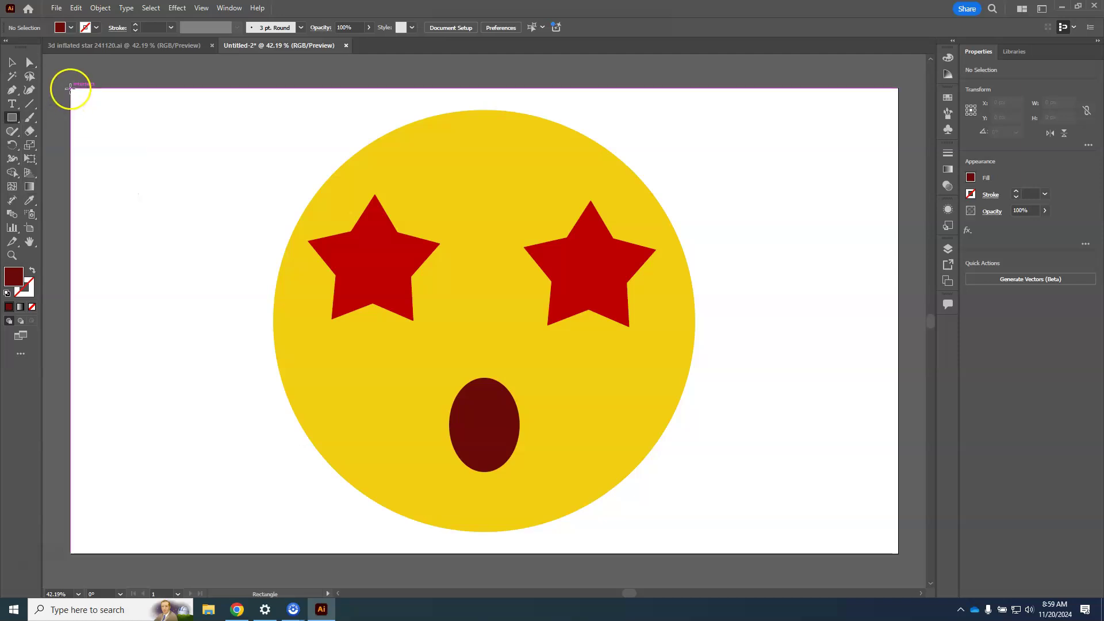
pyautogui.moveTo(70, 88); pyautogui.dragTo(897, 555)
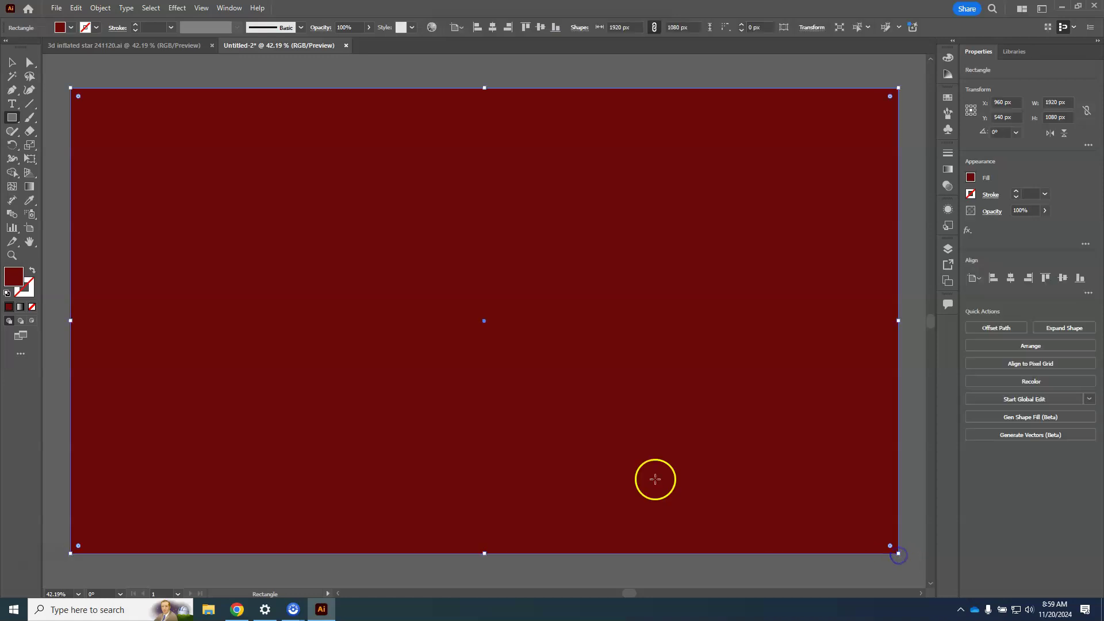
# Step: Fill the artboard-sized rectangle with muted teal 5D8F93
pyautogui.doubleClick(12, 278)
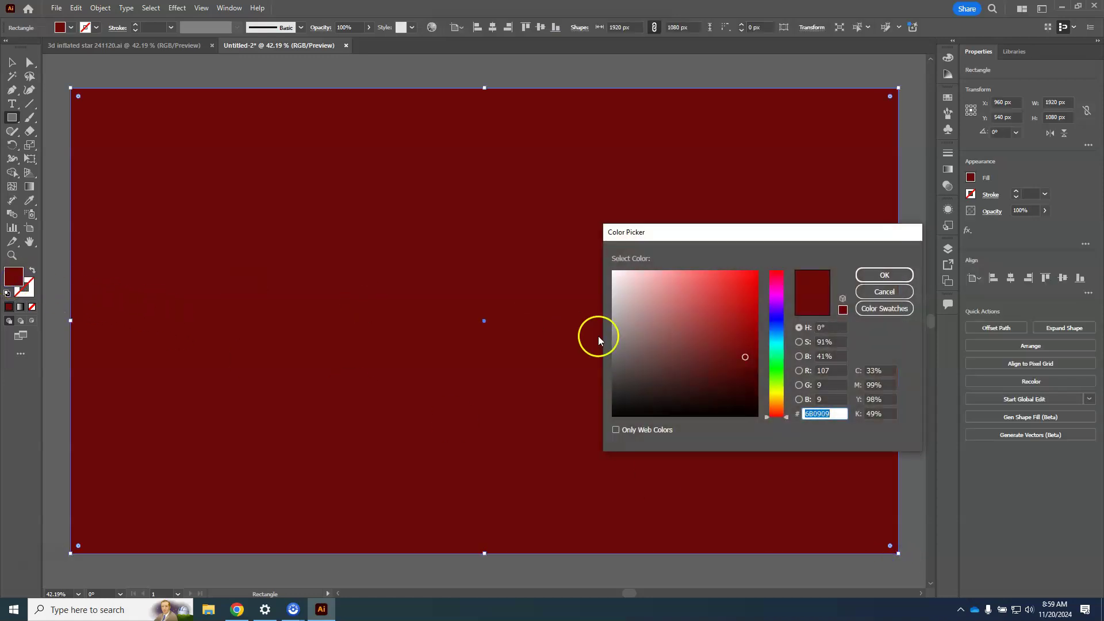
pyautogui.click(777, 345)
pyautogui.moveTo(779, 347)
pyautogui.mouseDown()
pyautogui.moveTo(779, 329)
pyautogui.moveTo(778, 342)
pyautogui.mouseUp()
pyautogui.moveTo(738, 310)
pyautogui.mouseDown()
pyautogui.moveTo(673, 322)
pyautogui.moveTo(690, 274)
pyautogui.moveTo(702, 288)
pyautogui.moveTo(695, 362)
pyautogui.moveTo(728, 434)
pyautogui.moveTo(699, 330)
pyautogui.moveTo(668, 332)
pyautogui.mouseUp()
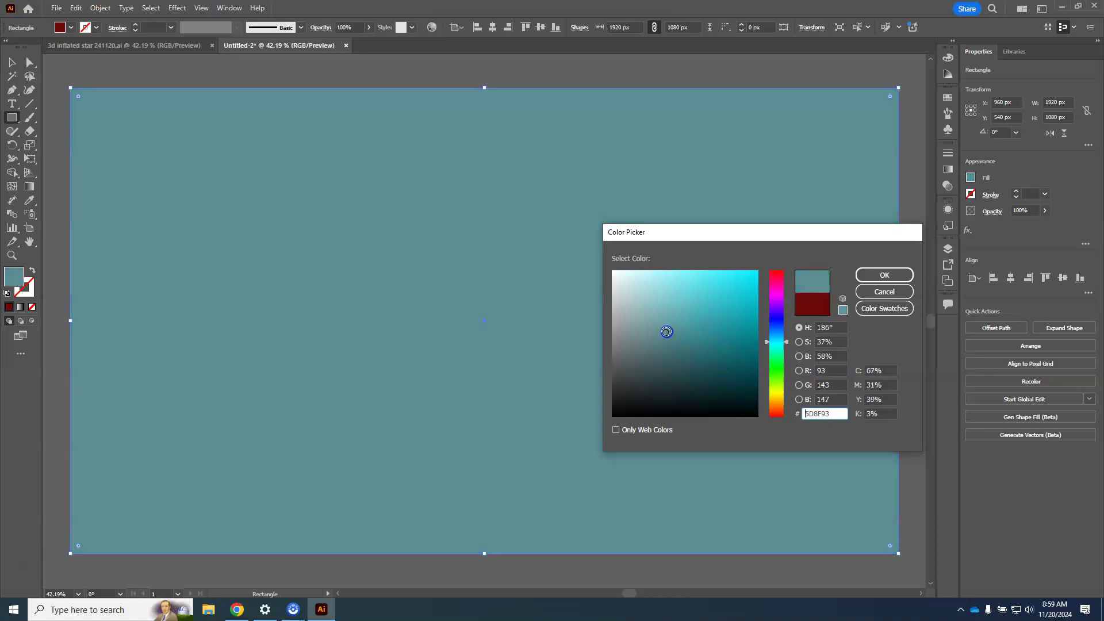
pyautogui.click(884, 274)
# Step: Move the background rectangle to the bottom of Layer 1's stacking order, behind the face
pyautogui.click(947, 250)
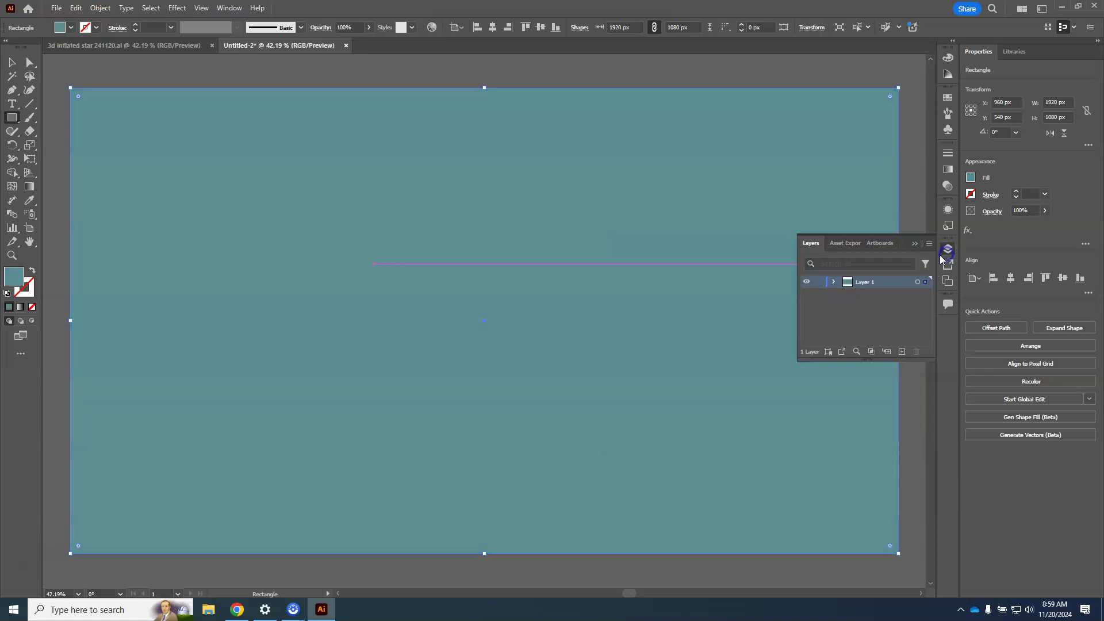
pyautogui.click(834, 281)
pyautogui.moveTo(875, 293); pyautogui.dragTo(882, 348)
pyautogui.click(948, 264)
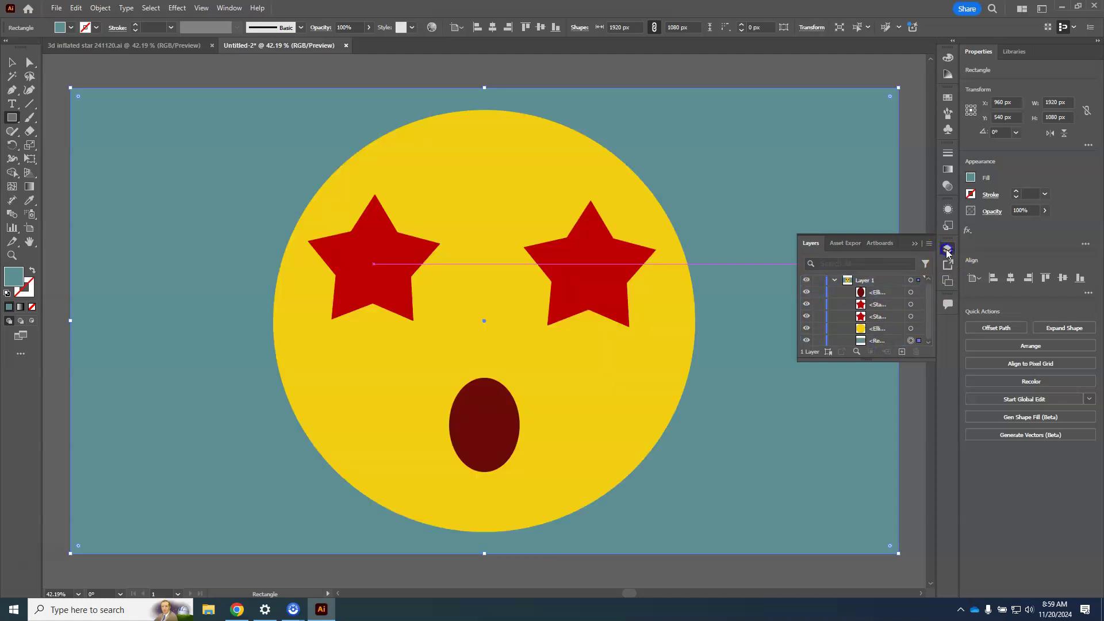
# Step: Move the mouth ellipse slightly up the face to about Y 757 px and deselect it
pyautogui.click(947, 251)
pyautogui.click(30, 62)
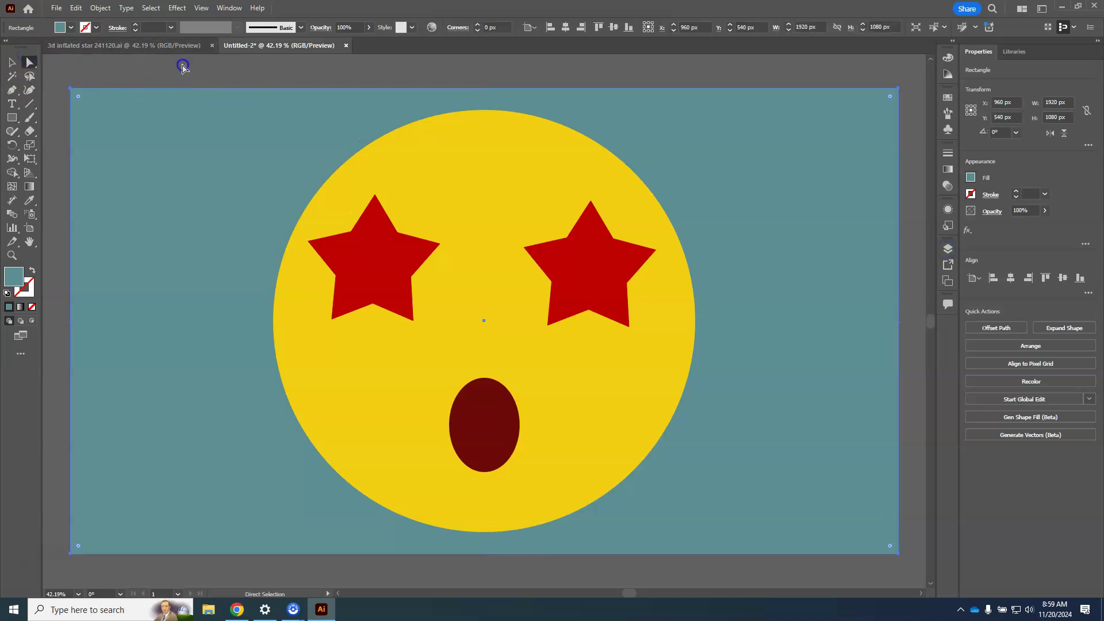
pyautogui.click(463, 389)
pyautogui.moveTo(478, 411); pyautogui.dragTo(482, 399)
pyautogui.click(284, 123)
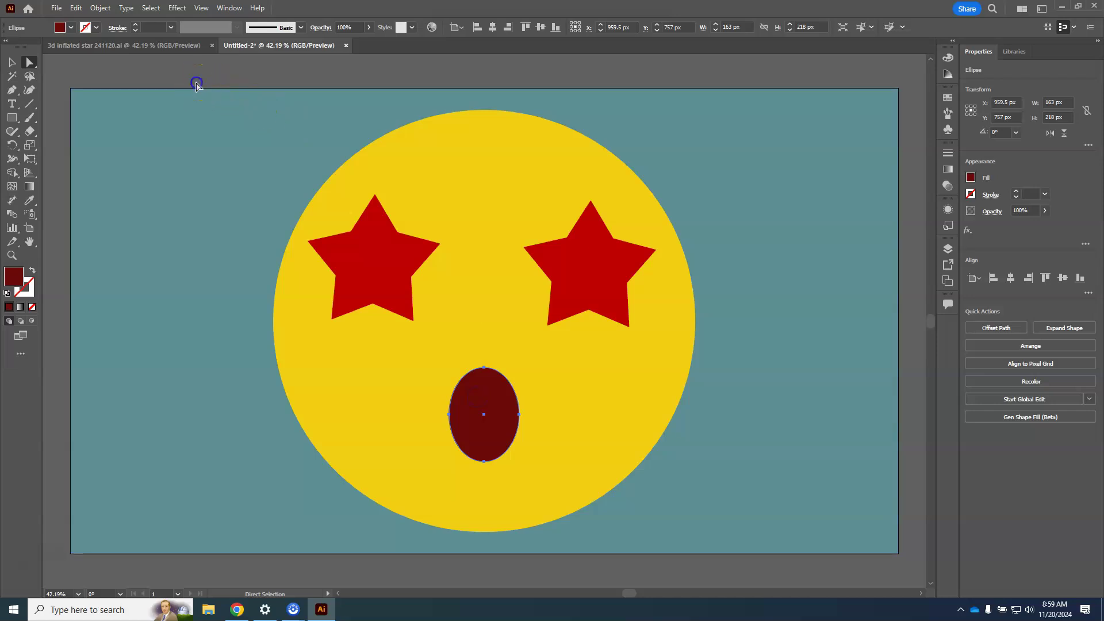
pyautogui.click(98, 73)
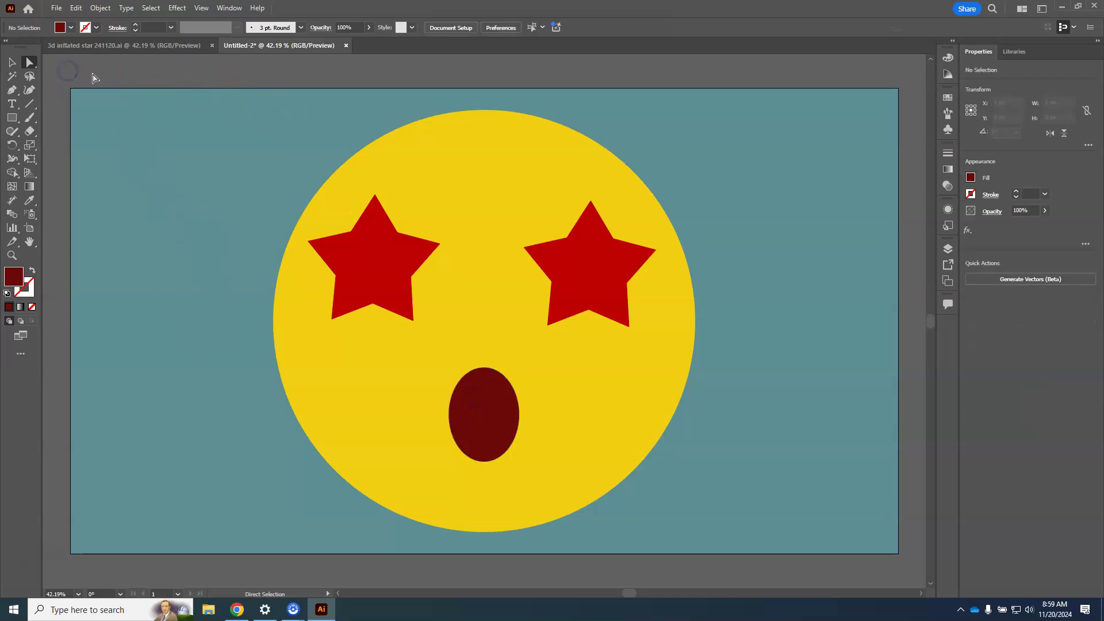
# Step: Select the face, stars, mouth and background rectangle together and group them
pyautogui.click(69, 84)
pyautogui.moveTo(200, 550); pyautogui.dragTo(802, 553)
pyautogui.moveTo(911, 562); pyautogui.dragTo(910, 562)
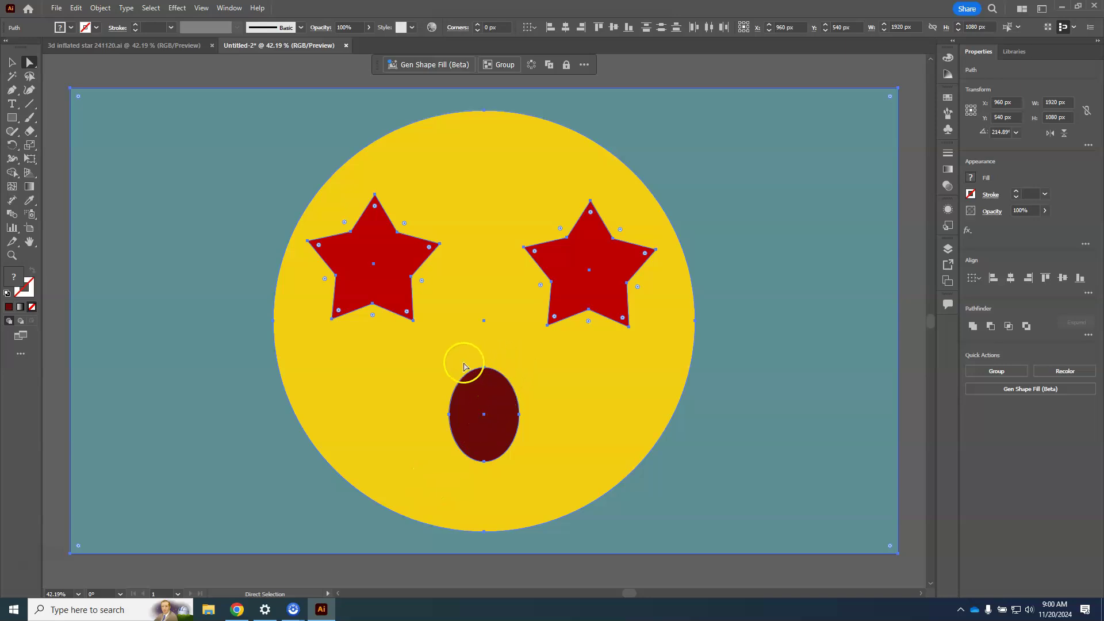
pyautogui.hotkey('ctrl', 'g')
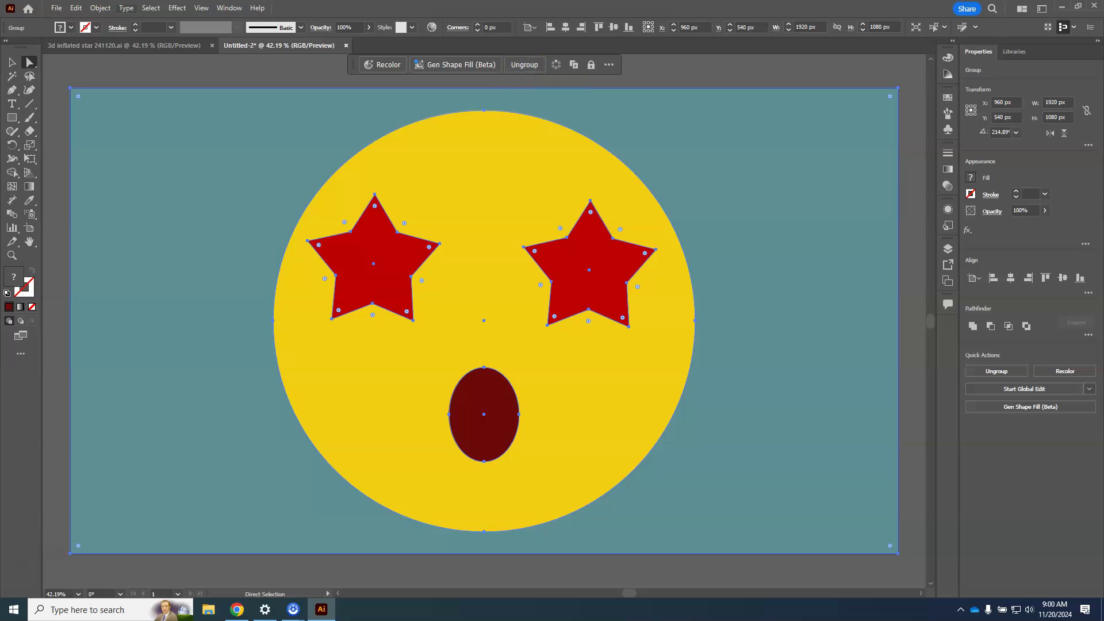
# Step: Apply the 3D Inflate effect to the group and set its depth to about 1018 pt
pyautogui.click(176, 9)
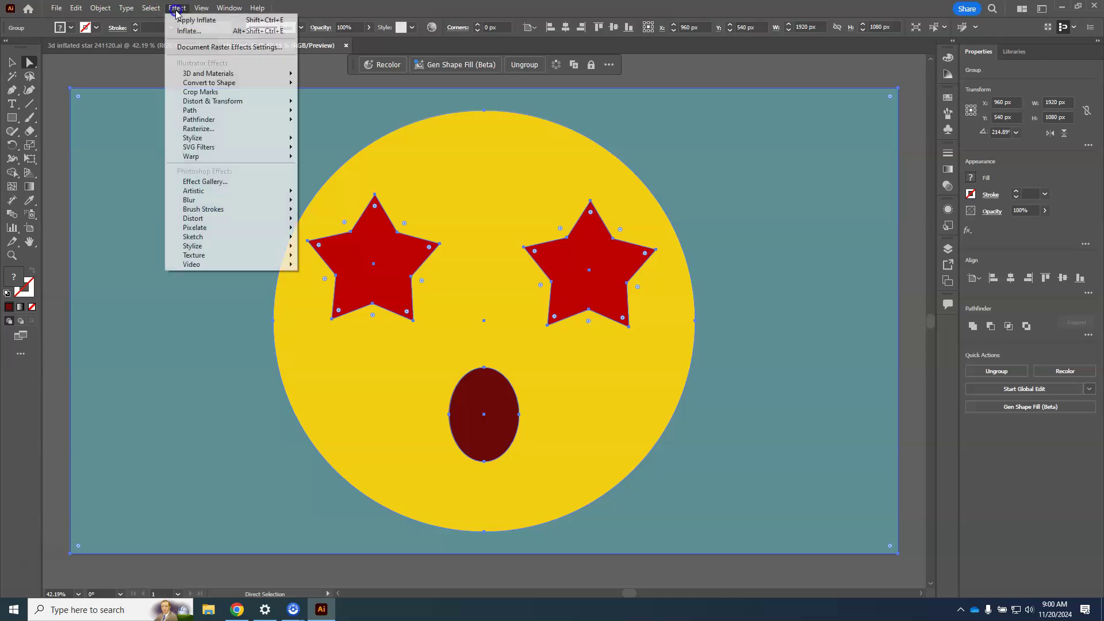
pyautogui.moveTo(213, 76)
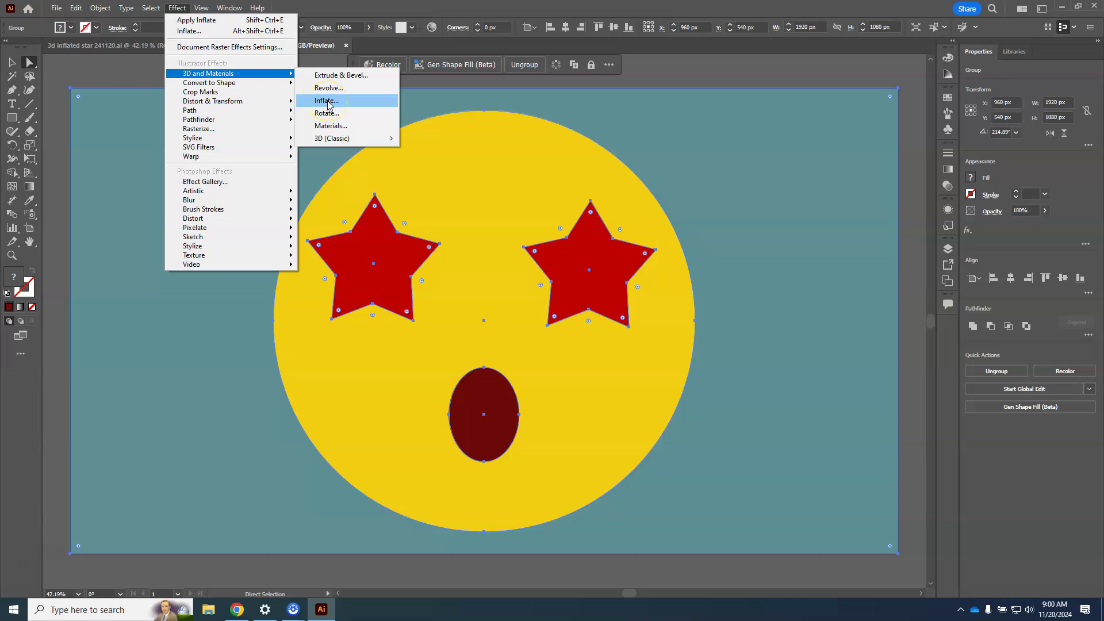
pyautogui.click(328, 102)
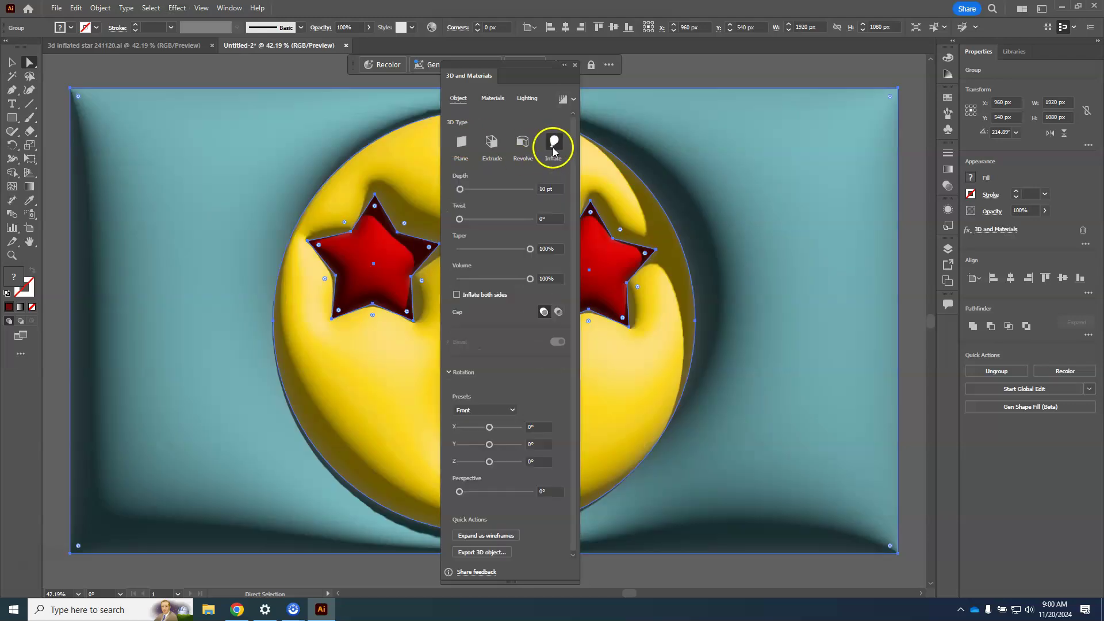
pyautogui.moveTo(460, 190); pyautogui.dragTo(473, 199)
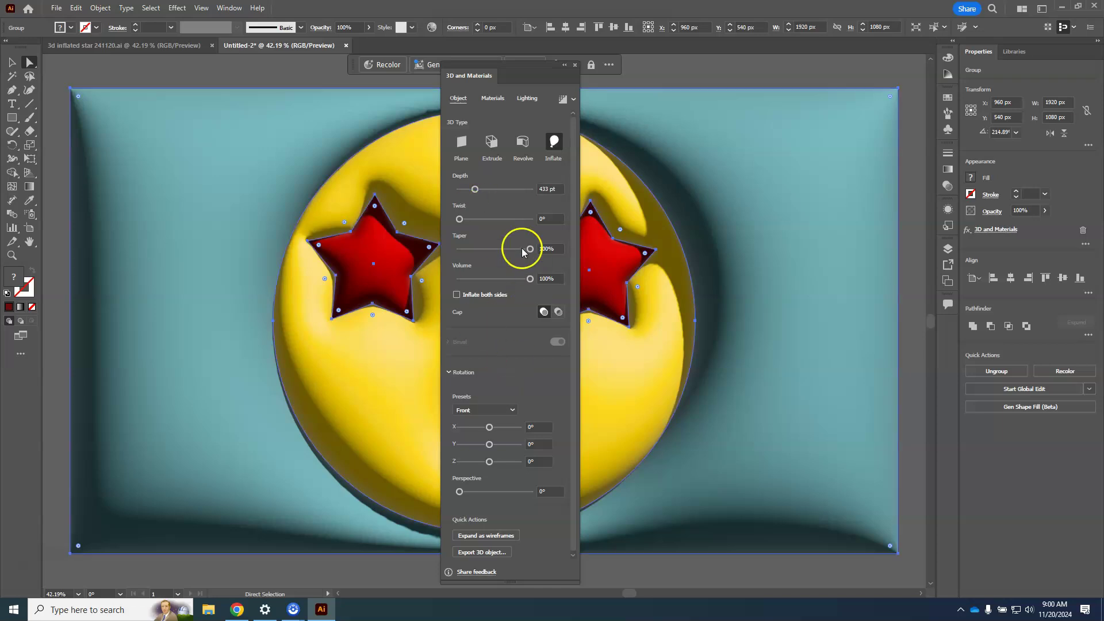
pyautogui.moveTo(473, 196); pyautogui.dragTo(498, 195)
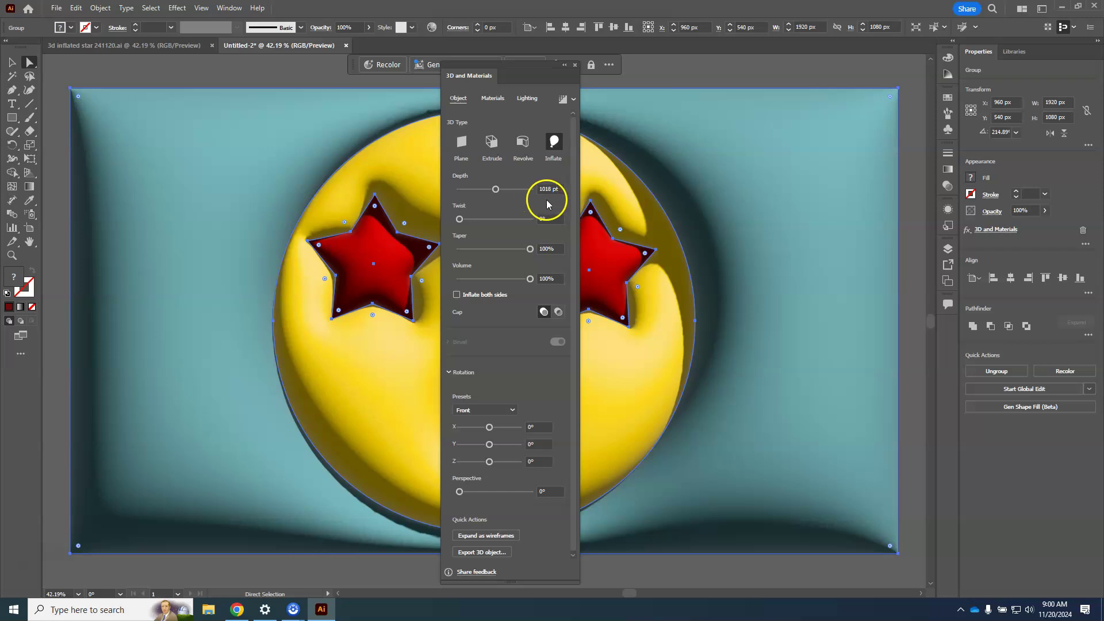
# Step: Set the default material's roughness to 0.15 and metallic to 0.22 on the inflated group
pyautogui.click(491, 99)
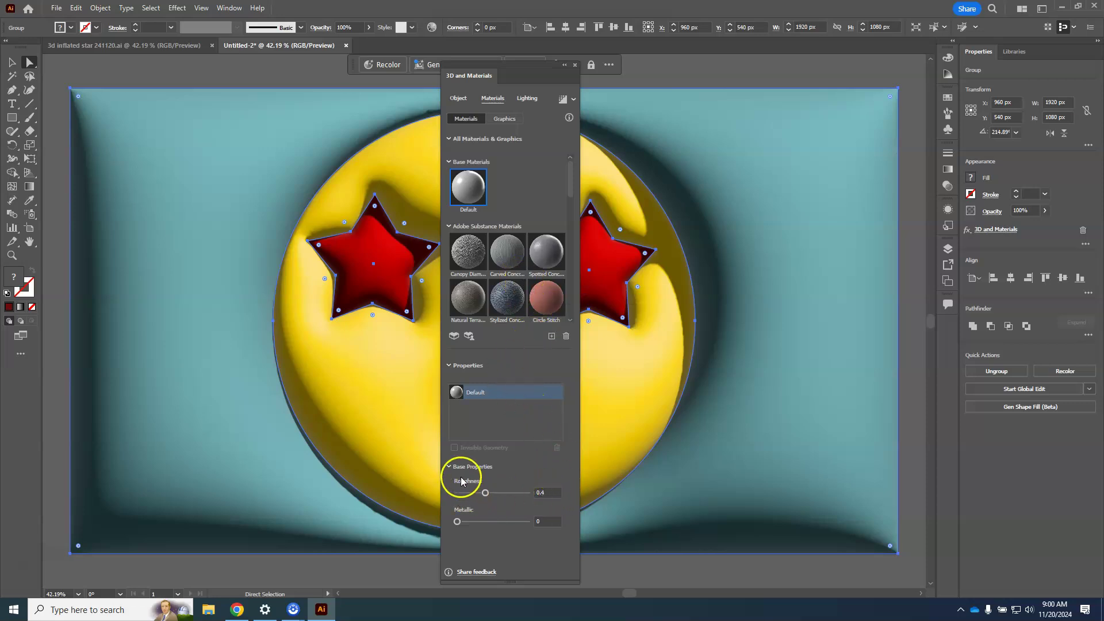
pyautogui.click(552, 492)
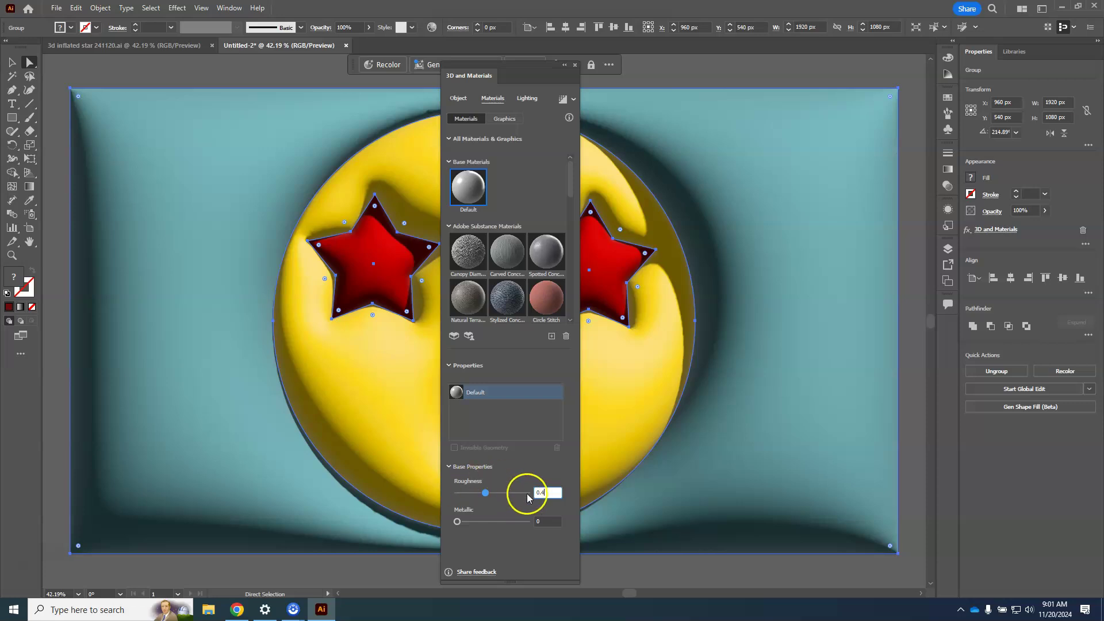
pyautogui.write('0.15')
pyautogui.press('Return')
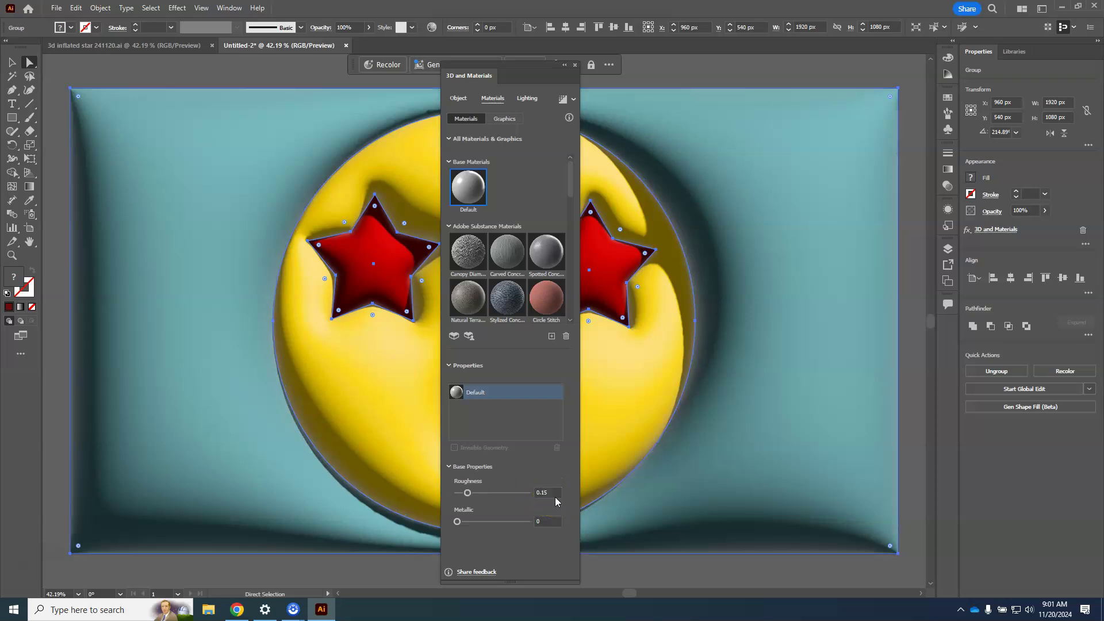
pyautogui.click(537, 523)
pyautogui.click(542, 565)
pyautogui.write('.22')
pyautogui.press('Return')
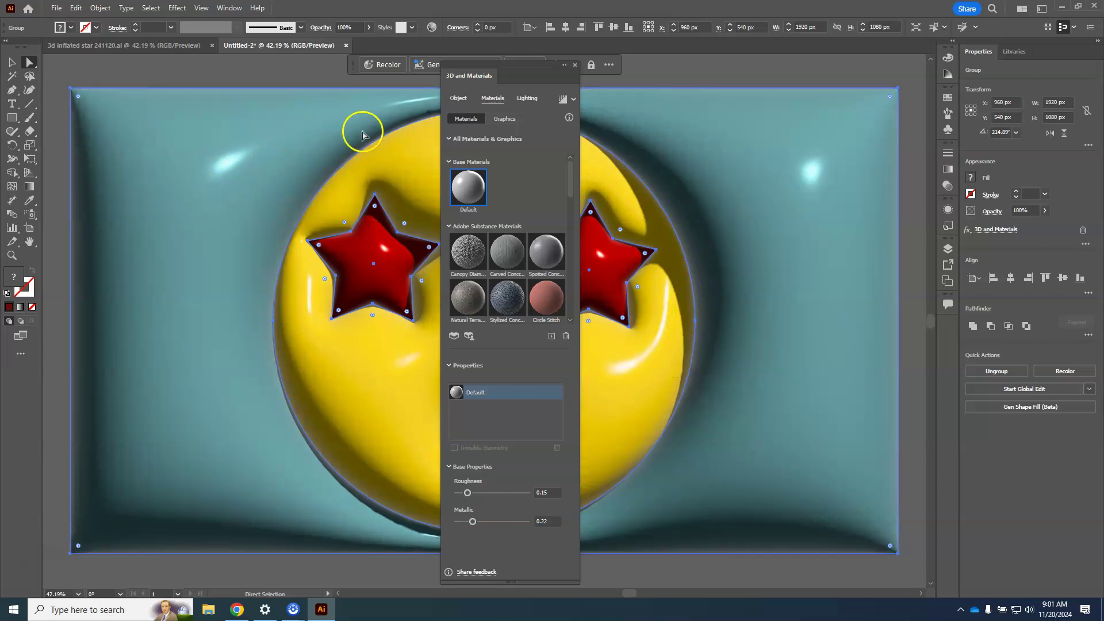
# Step: Set the intensity of Light 1 to 90% in the group's 3D lighting
pyautogui.click(525, 99)
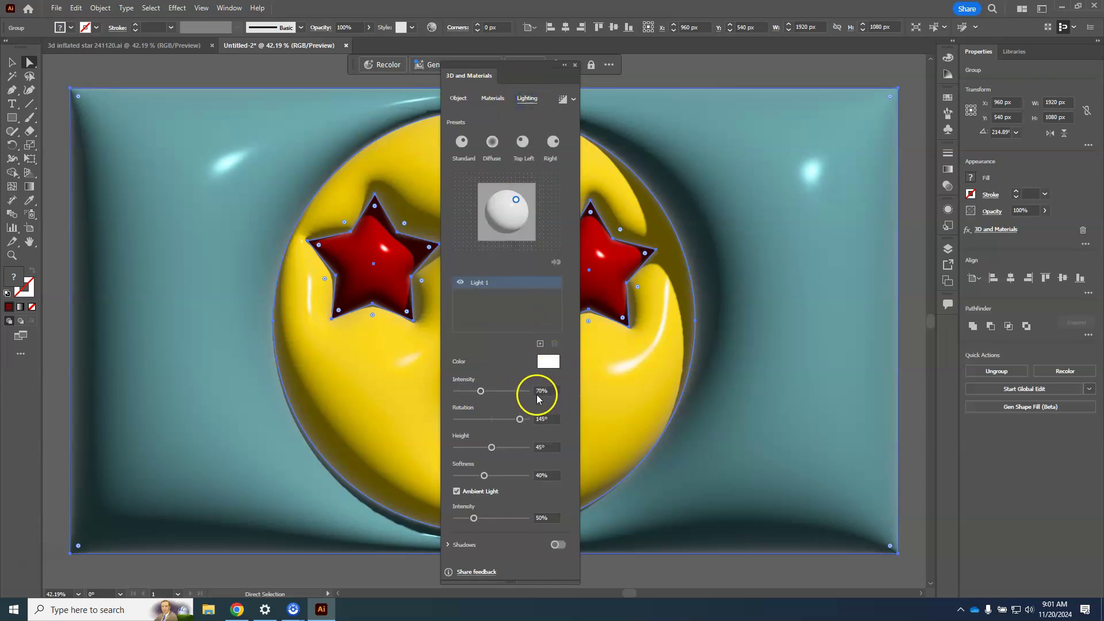
pyautogui.doubleClick(543, 391)
pyautogui.write('190')
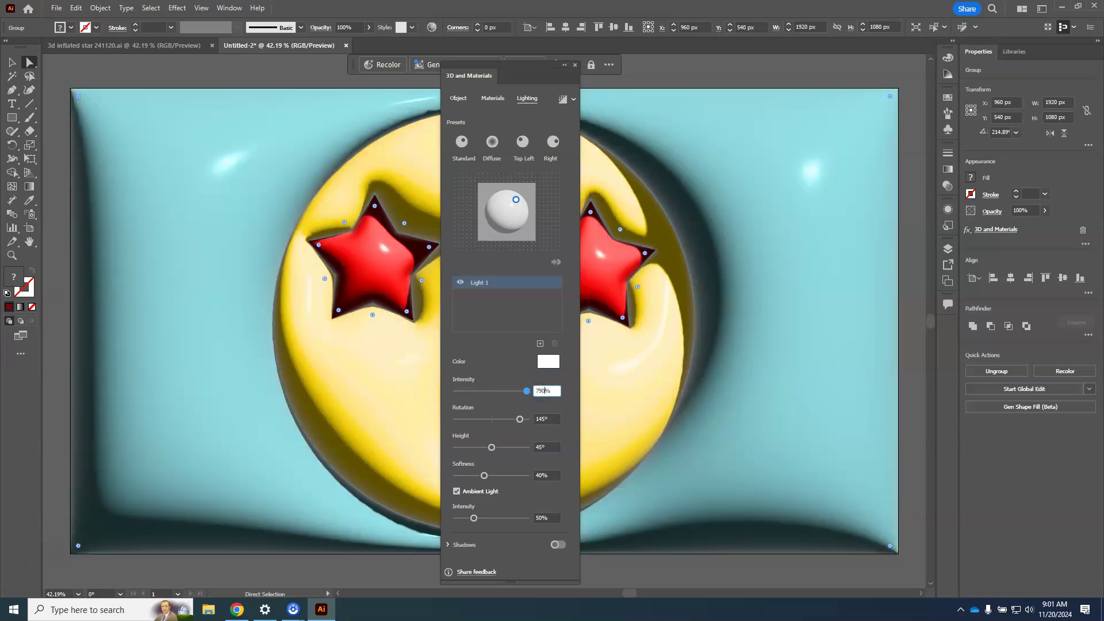
pyautogui.press('BackSpace')
pyautogui.press('BackSpace')
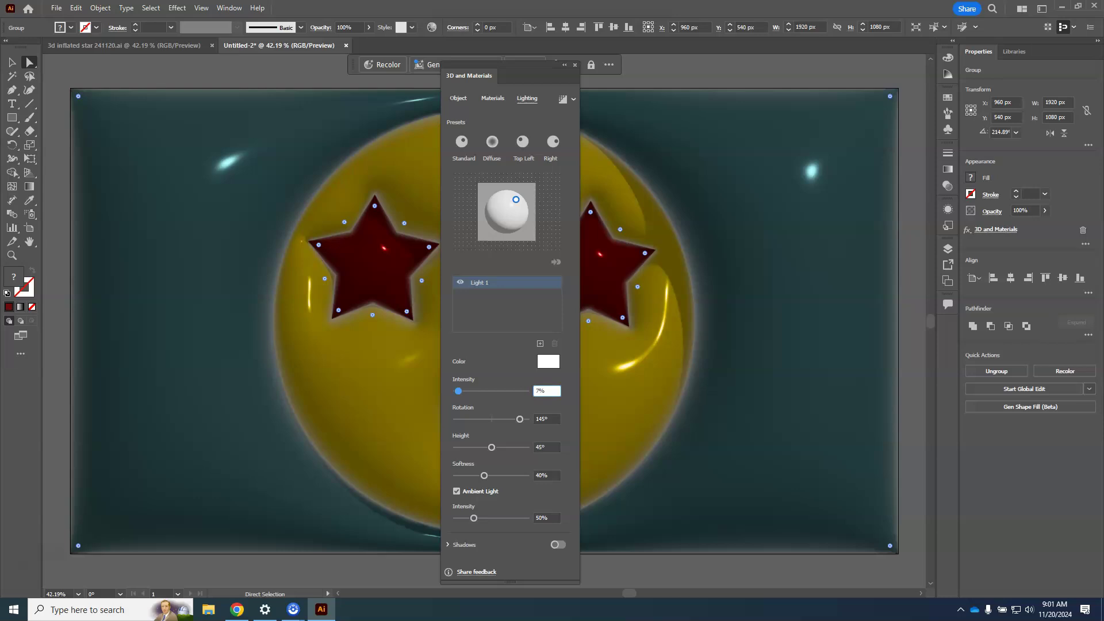
pyautogui.write('90')
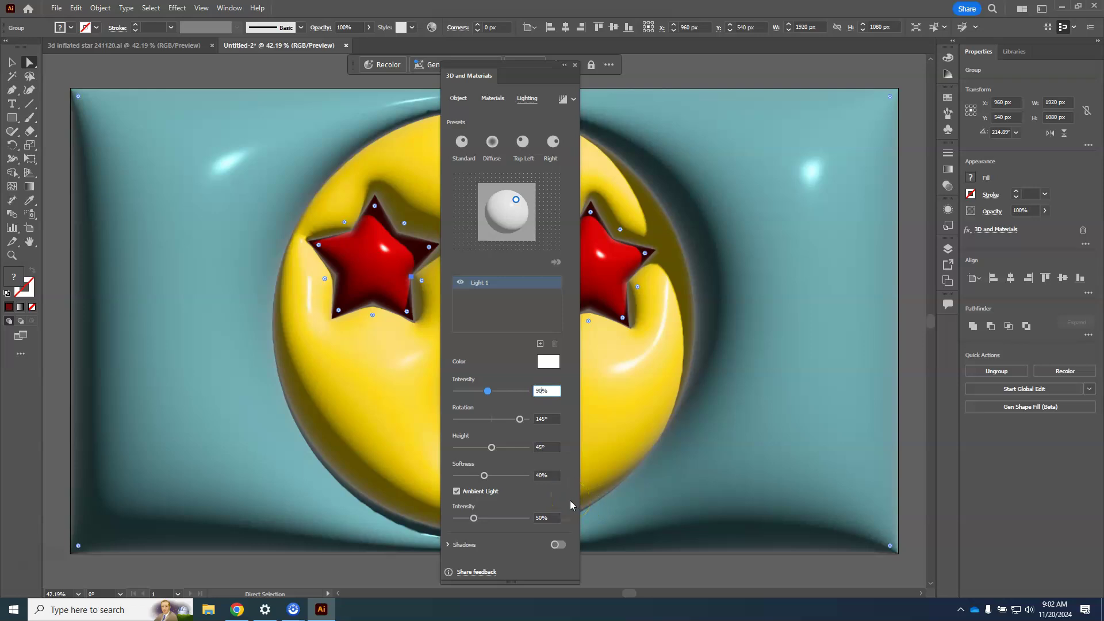
# Step: Set the ambient light intensity to 62%
pyautogui.doubleClick(542, 517)
pyautogui.write('6')
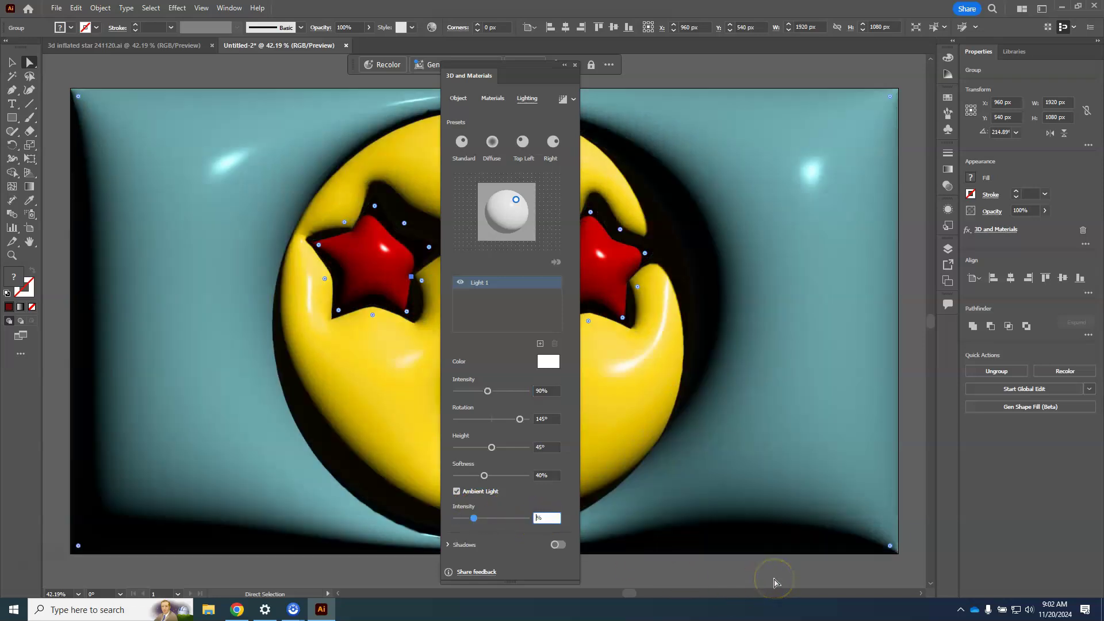
pyautogui.write('2')
pyautogui.press('Return')
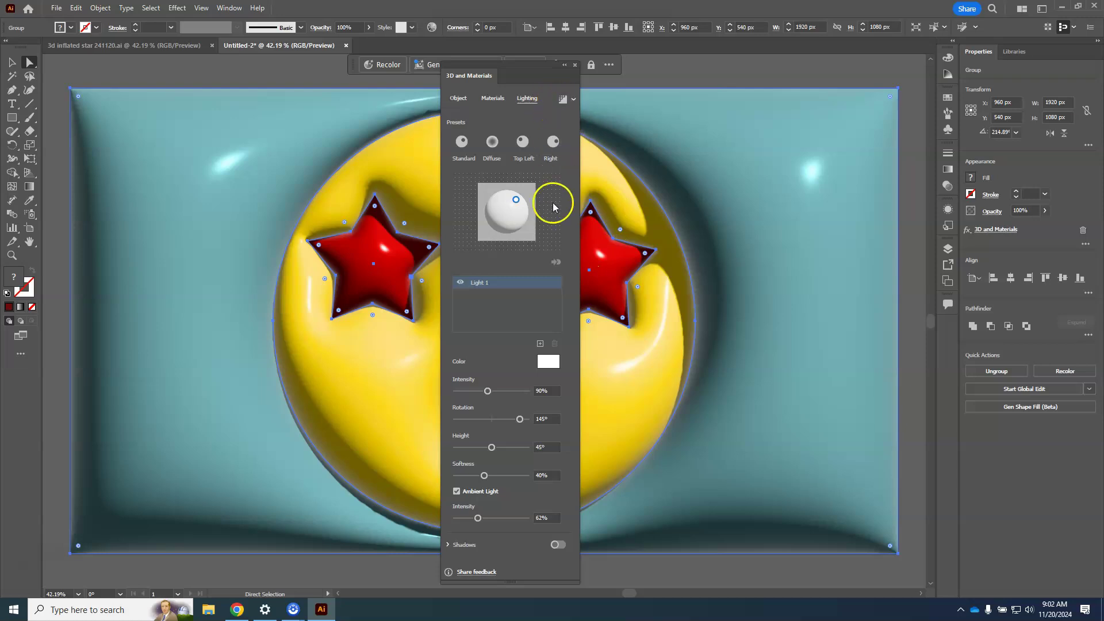
# Step: Render the inflated artwork with ray tracing, close the 3D and Materials settings and deselect the group
pyautogui.click(562, 100)
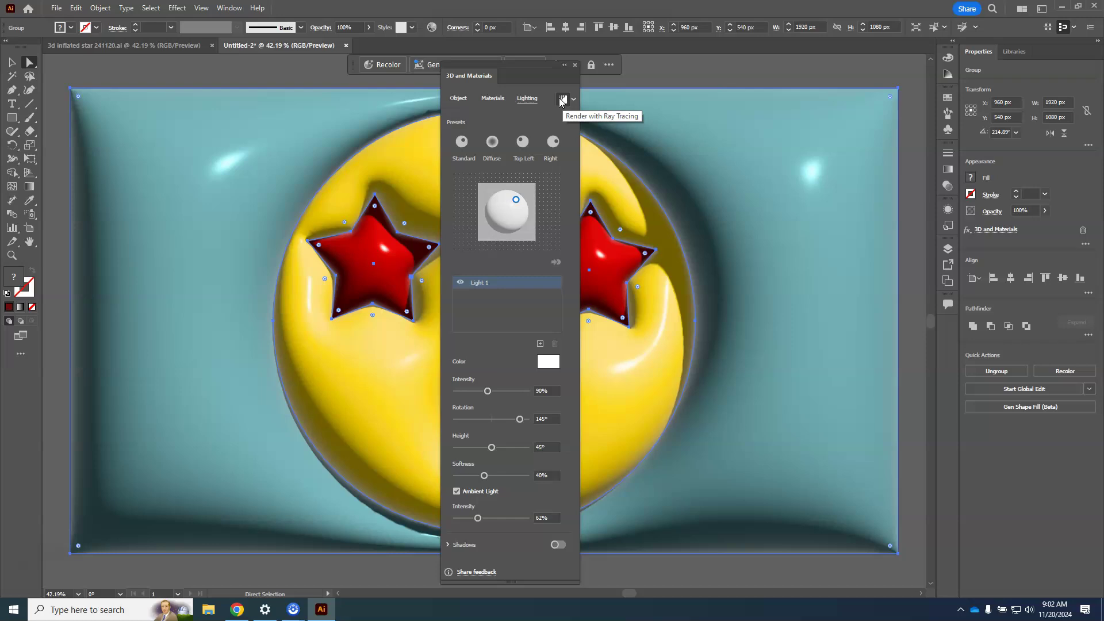
pyautogui.click(560, 100)
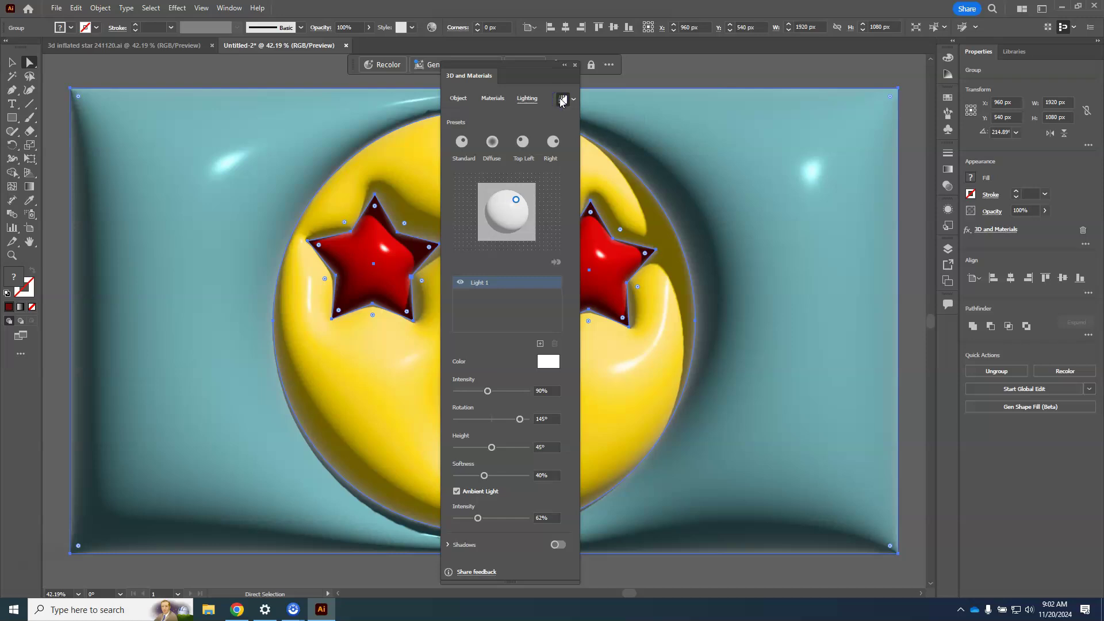
pyautogui.click(563, 100)
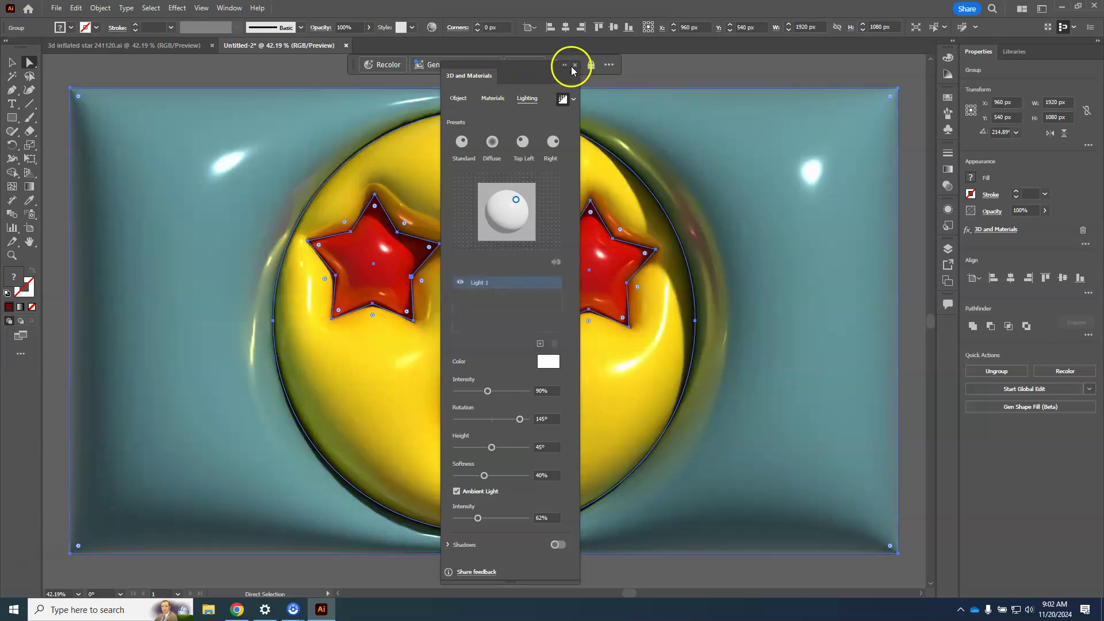
pyautogui.click(574, 66)
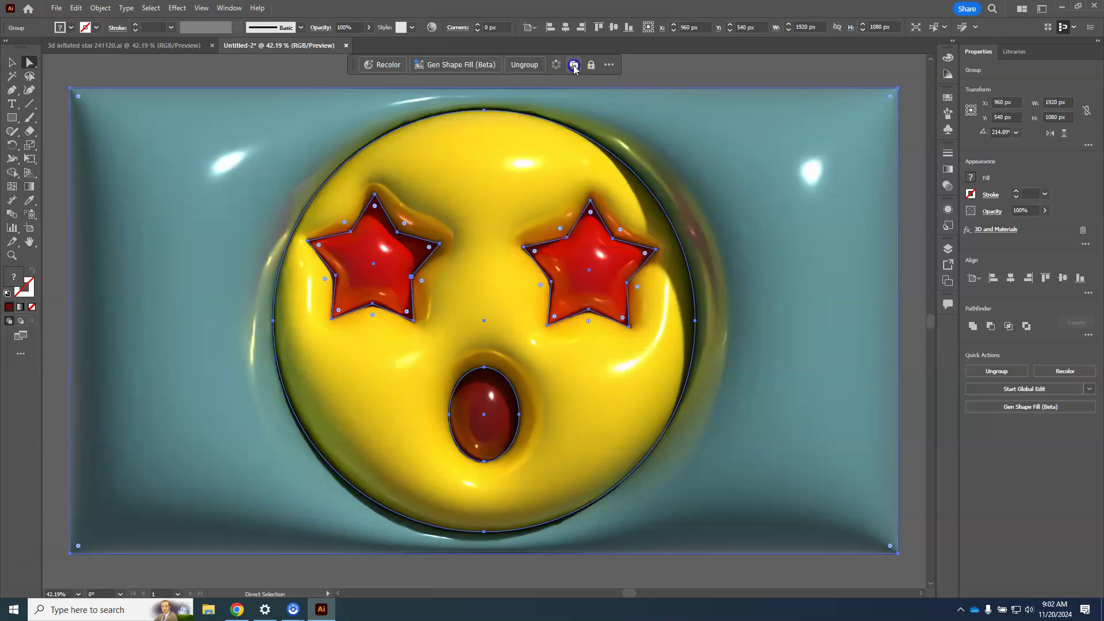
pyautogui.click(291, 69)
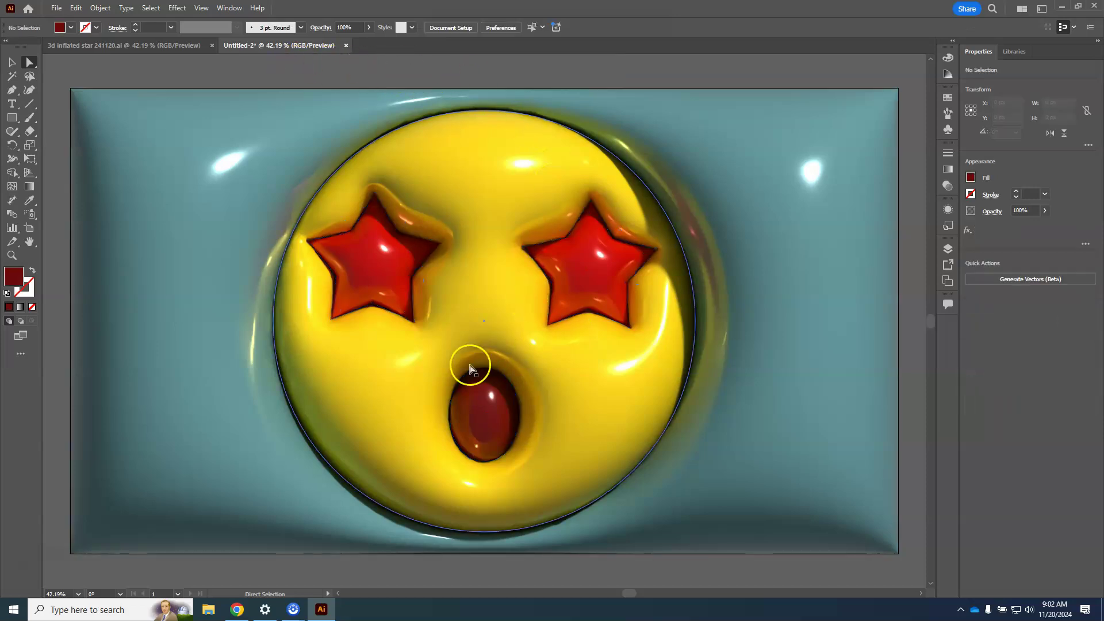